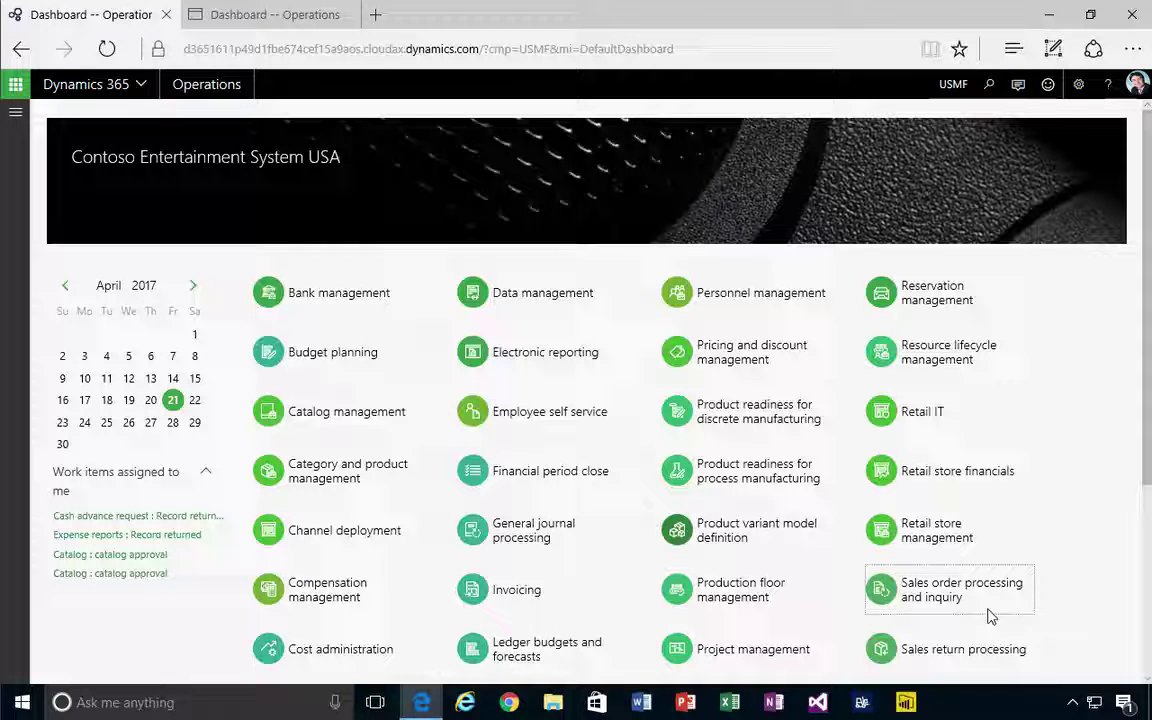
# From the sales order processing workspace, find the customer in the all-customers list by name and view that customer's transactions
pyautogui.click(956, 601)
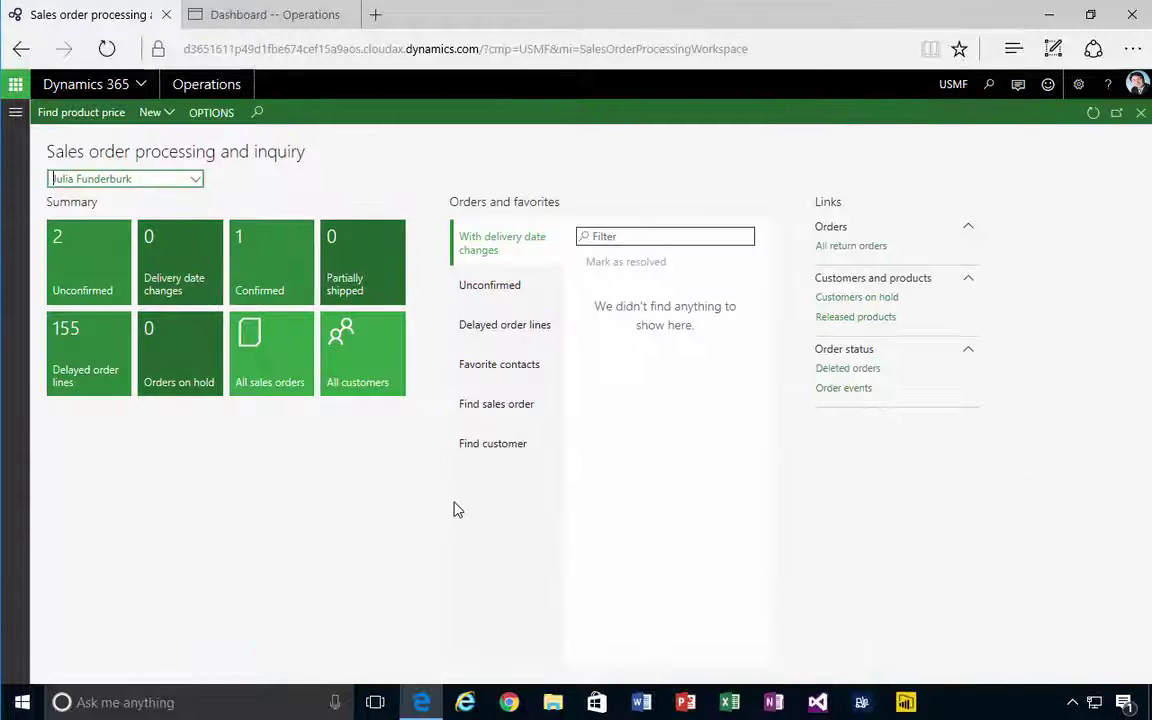
pyautogui.click(370, 381)
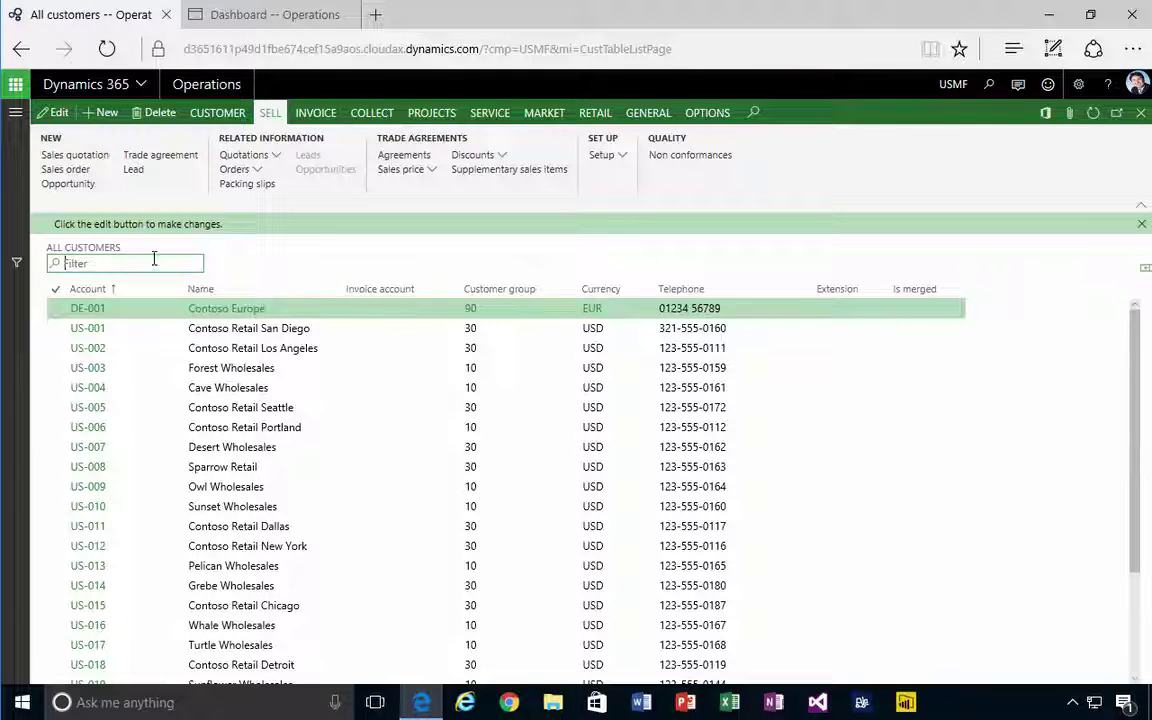
pyautogui.write('X739')
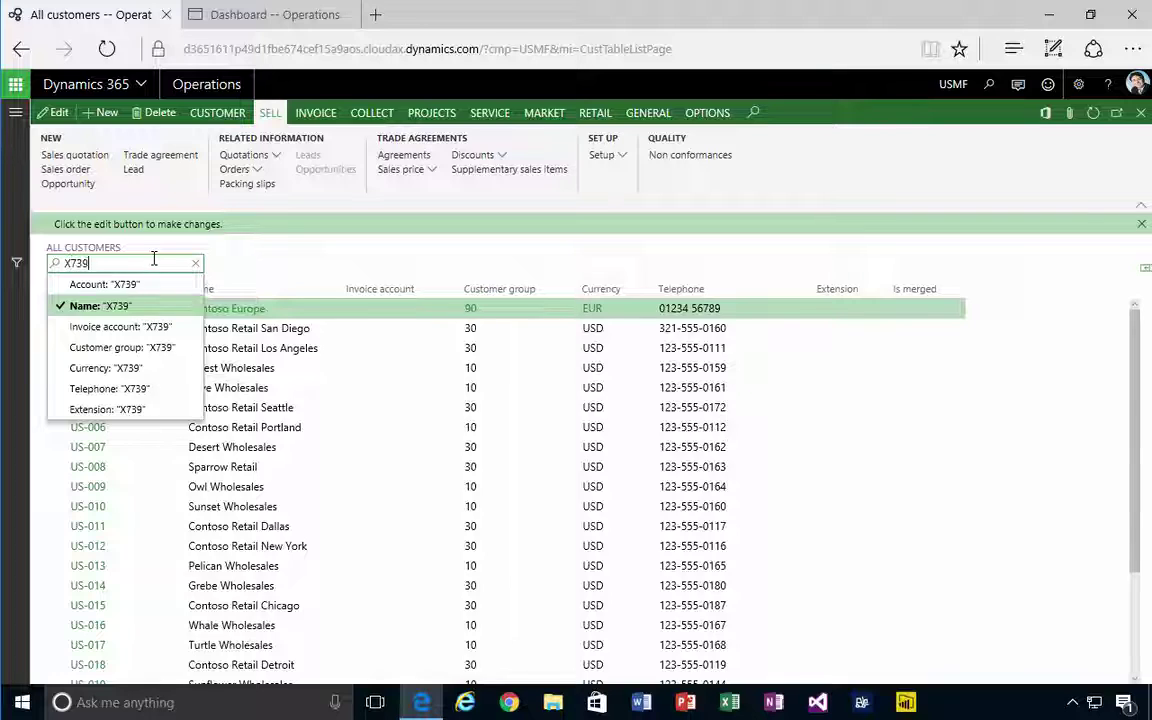
pyautogui.press('Return')
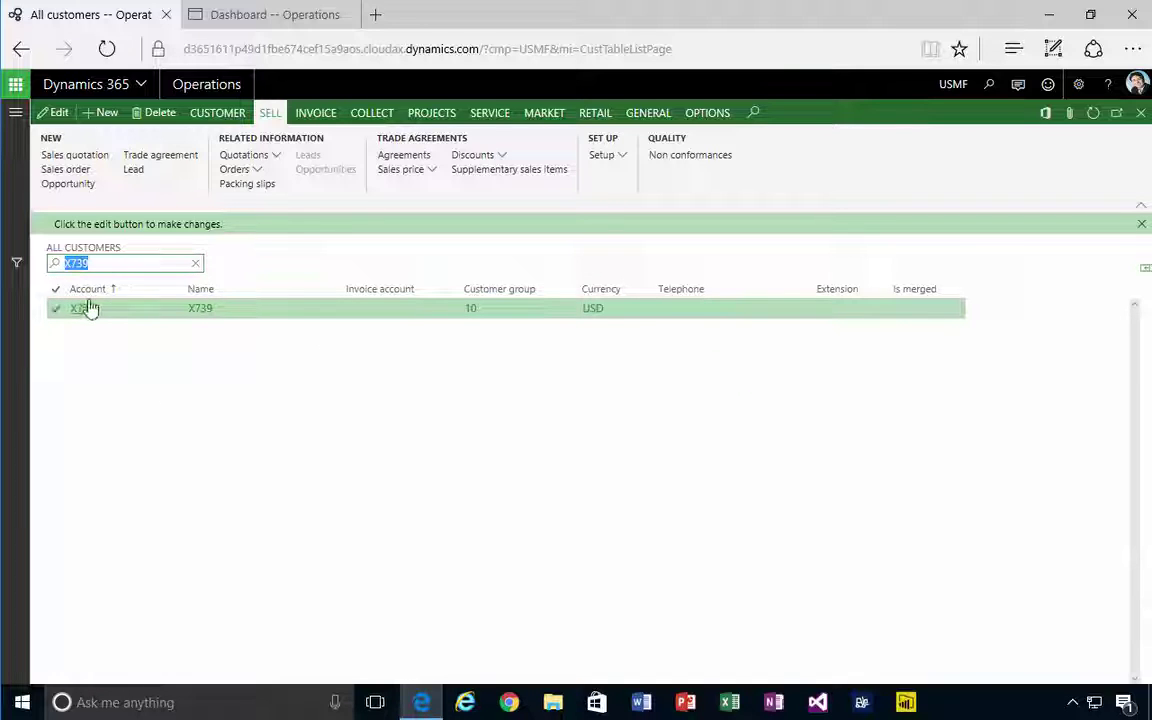
pyautogui.click(212, 113)
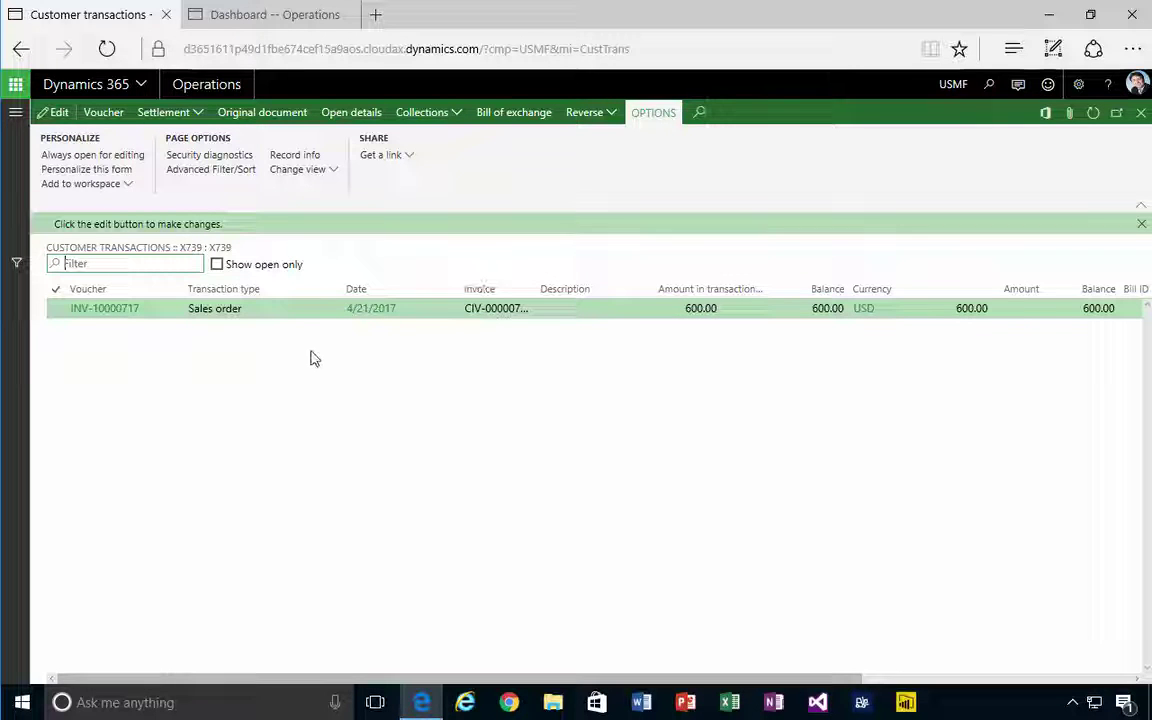
# In the second browser tab's Customer payments workspace, start recording a customer payment in a new journal named CustPay
pyautogui.click(270, 18)
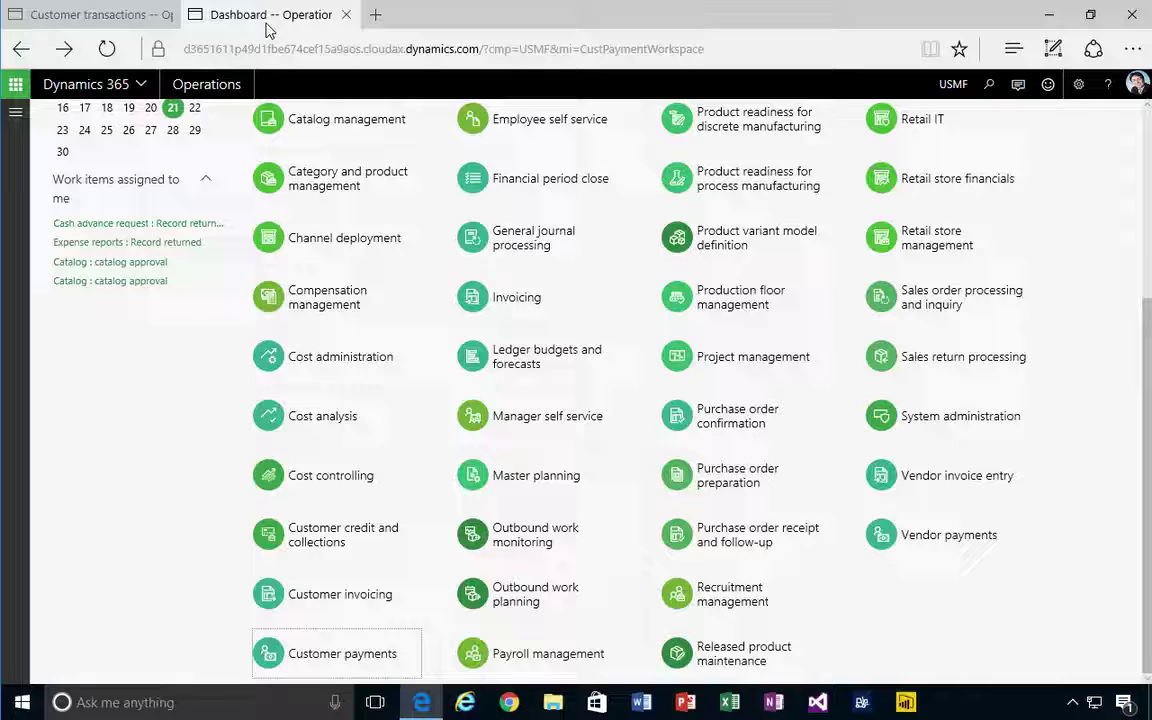
pyautogui.scroll(3, 453, 248)
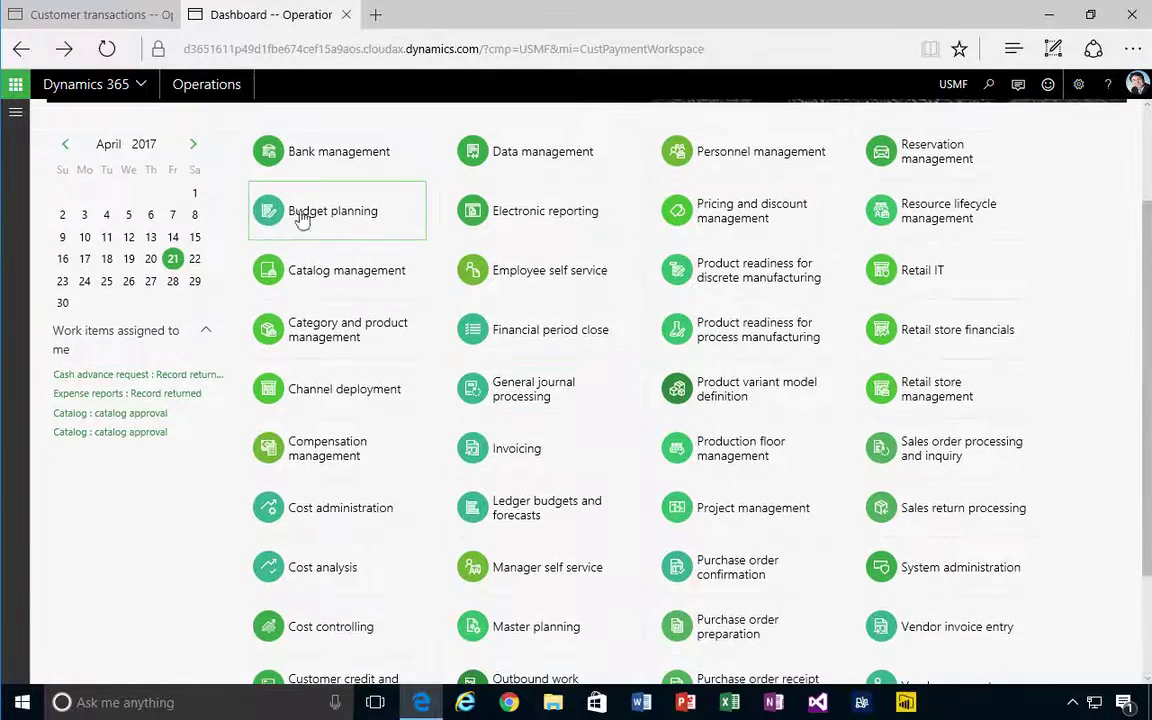
pyautogui.scroll(-3, 812, 482)
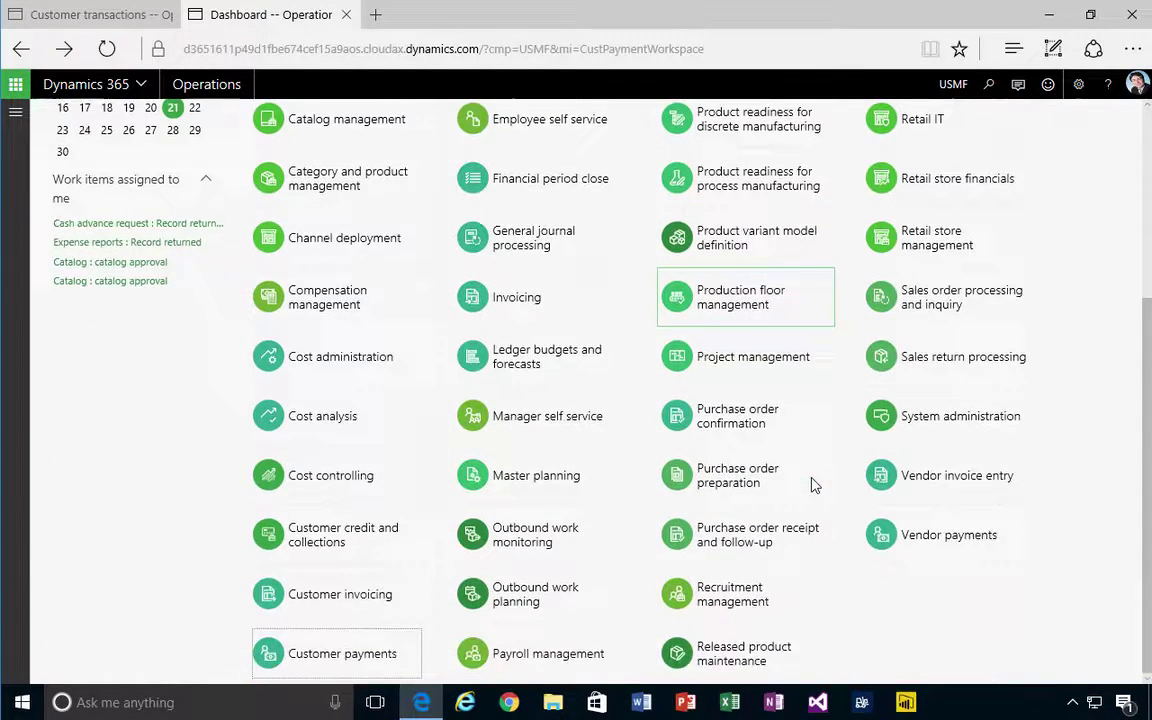
pyautogui.click(359, 652)
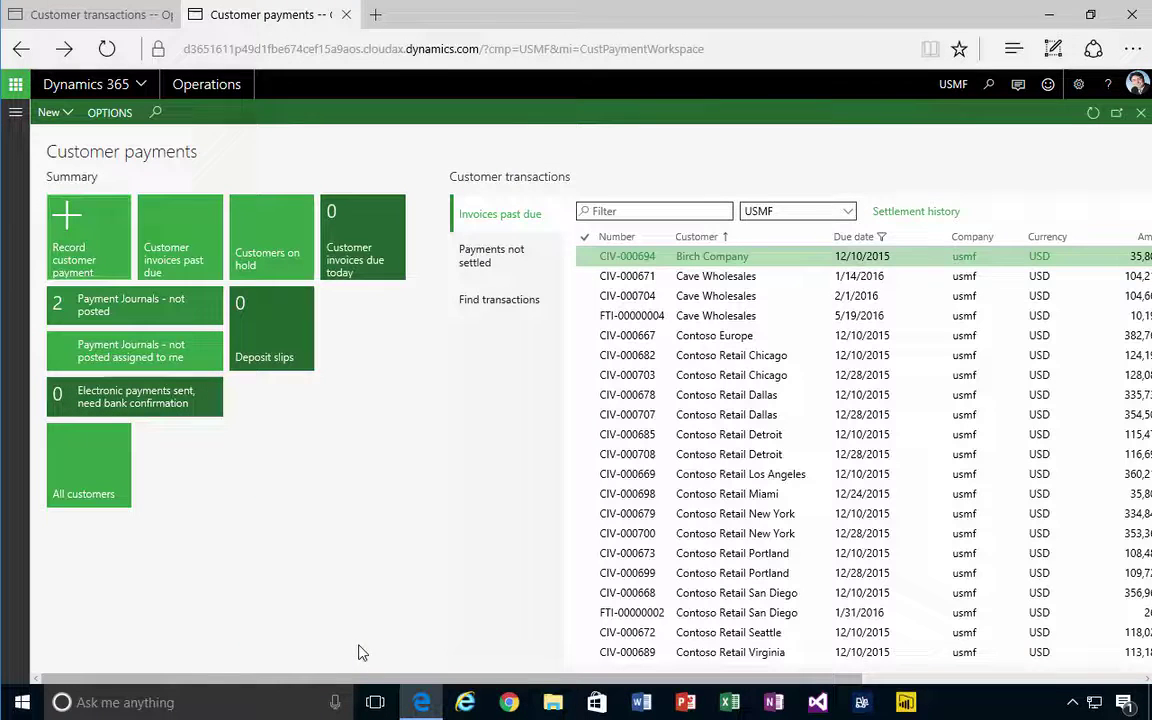
pyautogui.click(66, 212)
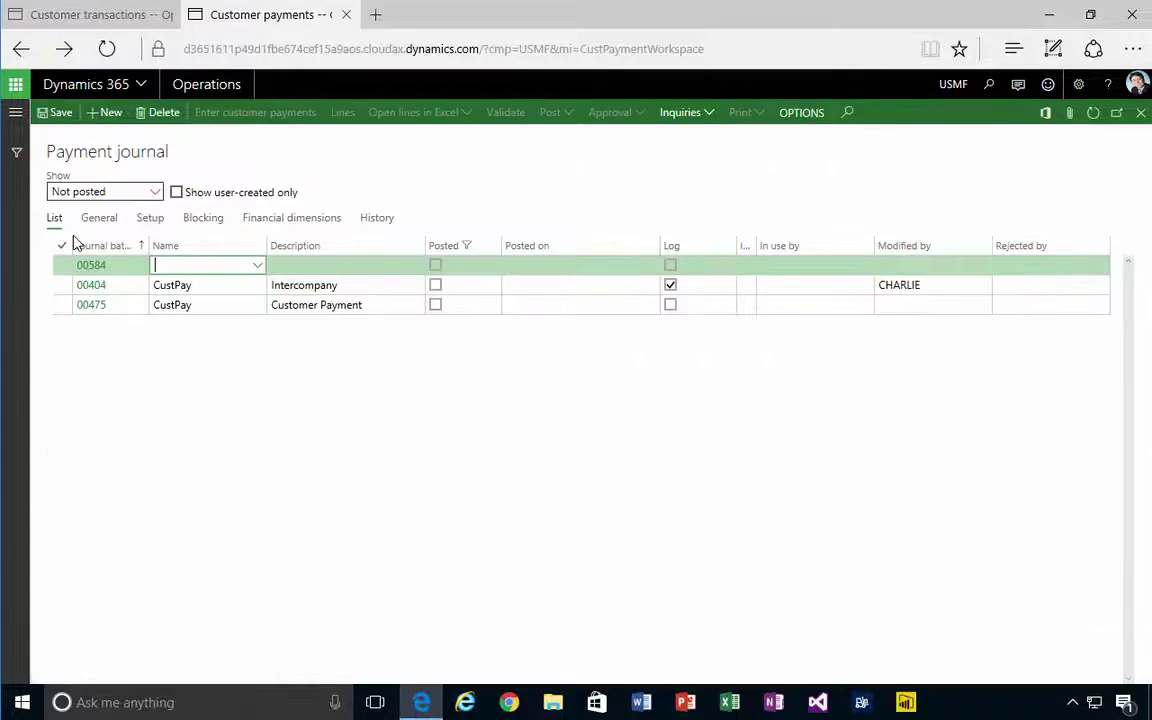
pyautogui.click(257, 266)
pyautogui.click(257, 267)
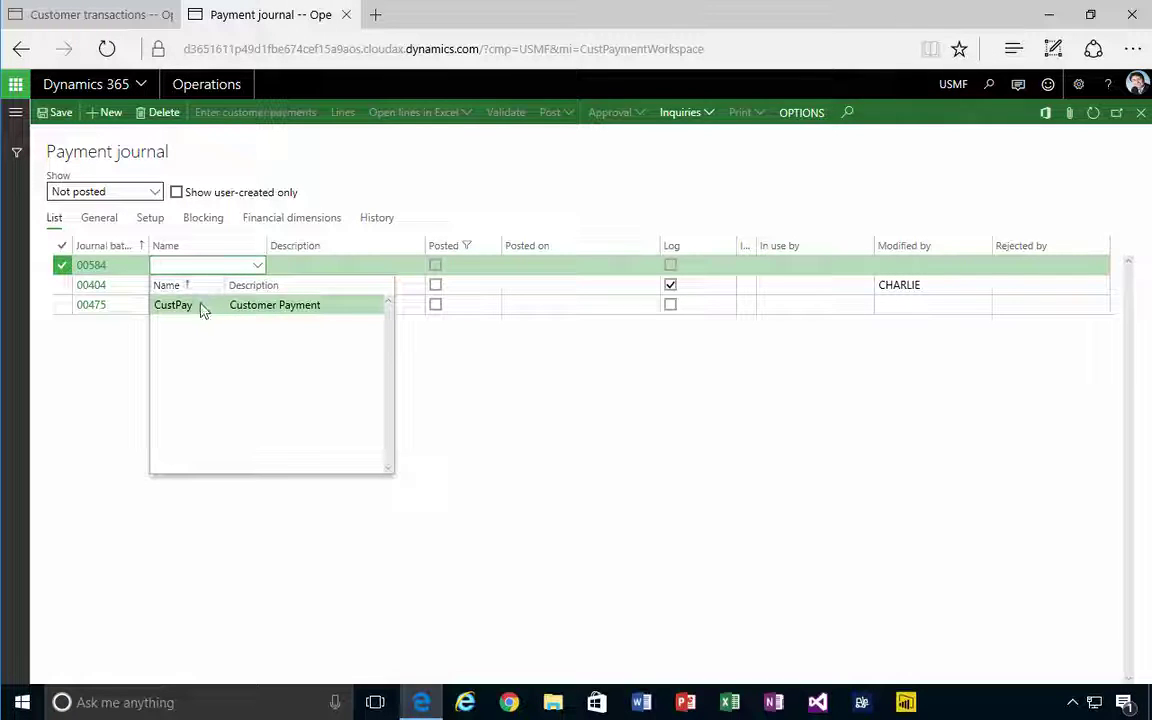
pyautogui.click(200, 306)
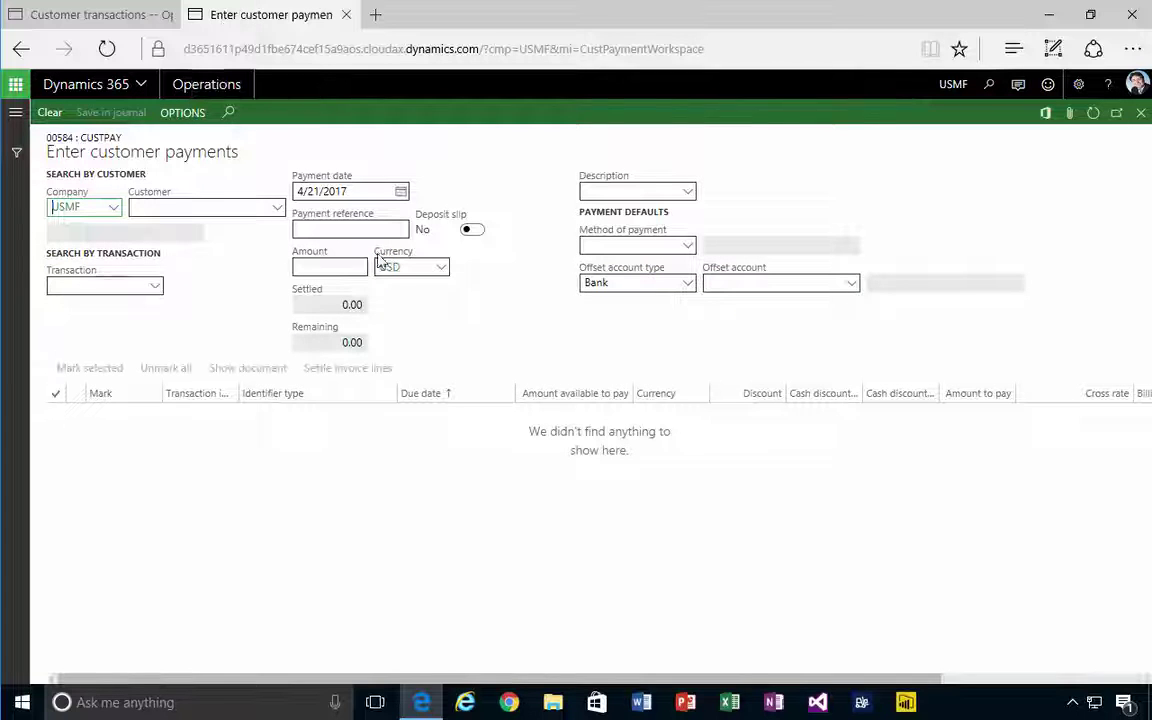
# Enter the customer's account for the payment and mark the customer's open invoice for settlement
pyautogui.click(213, 207)
pyautogui.write('X739')
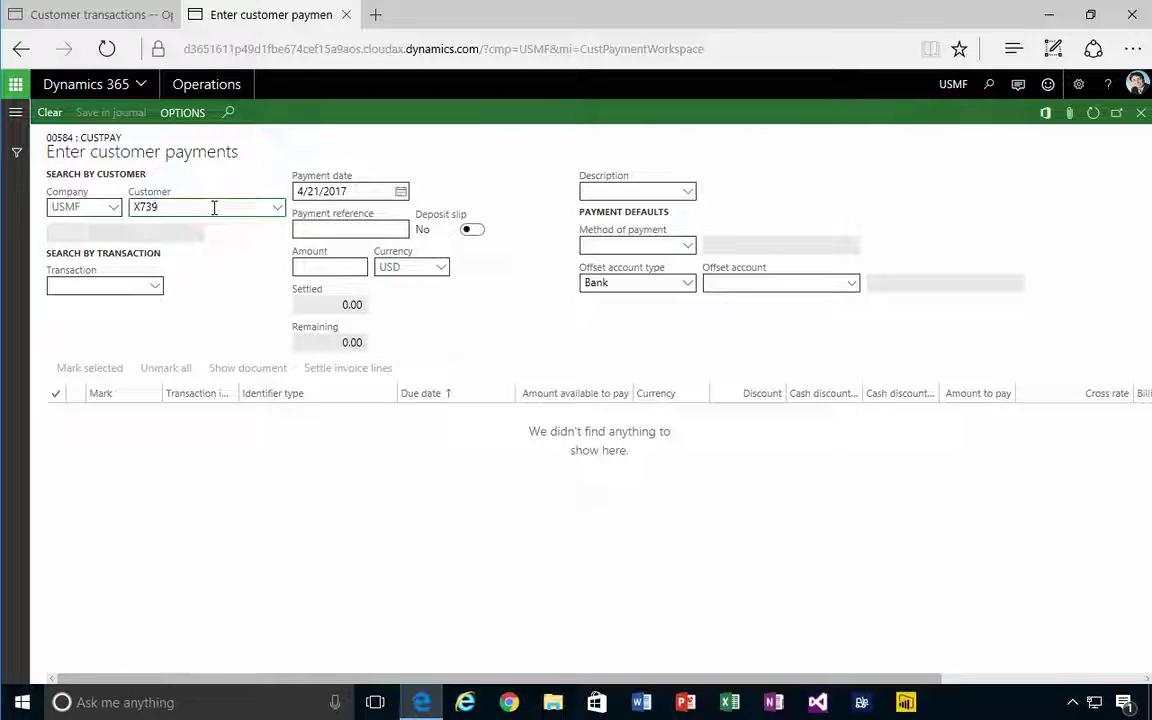
pyautogui.press('Tab')
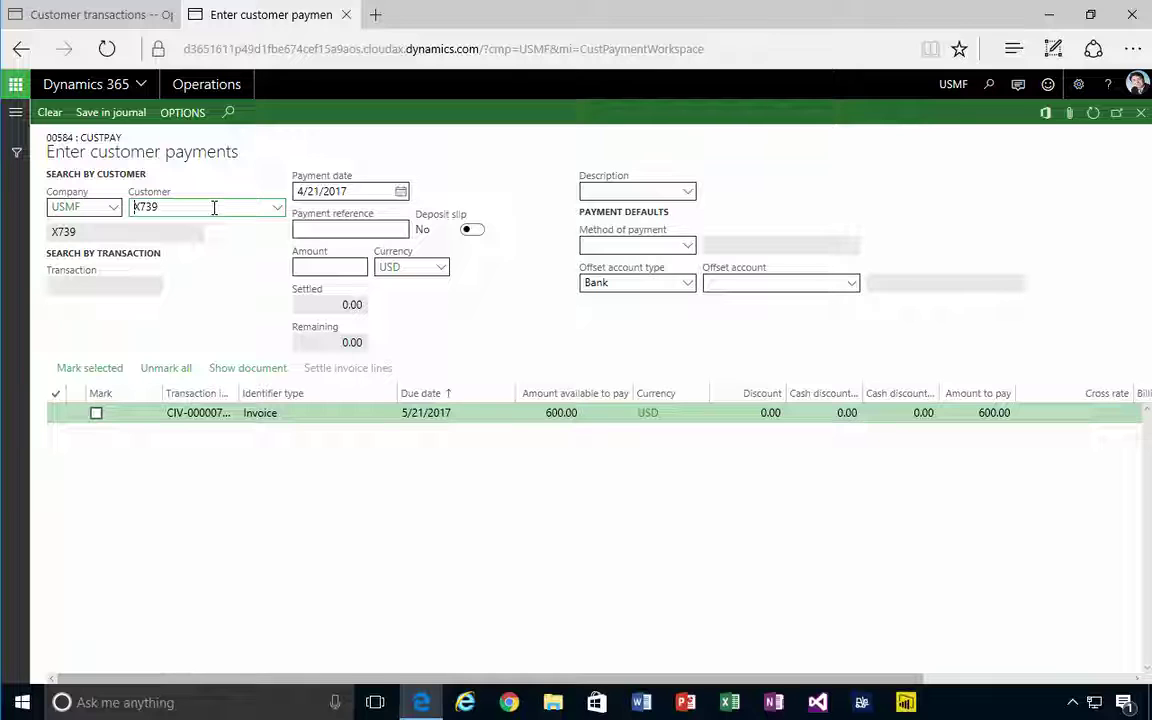
pyautogui.click(96, 413)
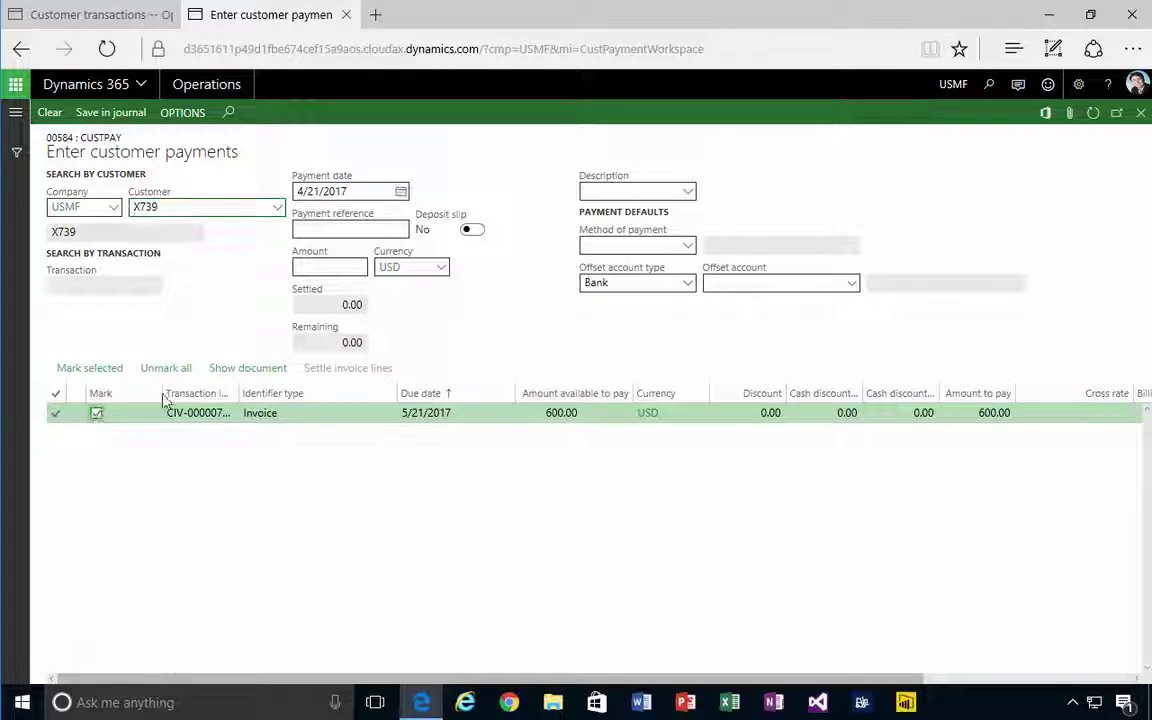
# Set the method of payment to CHECK and the amount to 550, and save the payment in the journal
pyautogui.click(689, 245)
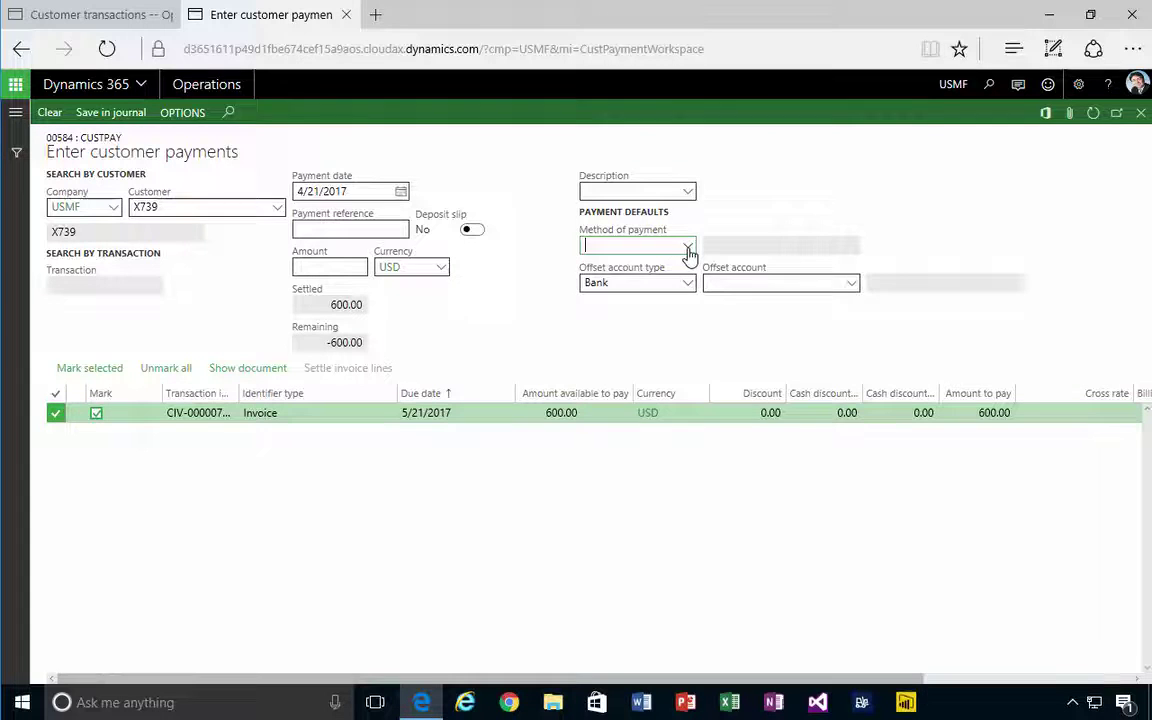
pyautogui.click(615, 305)
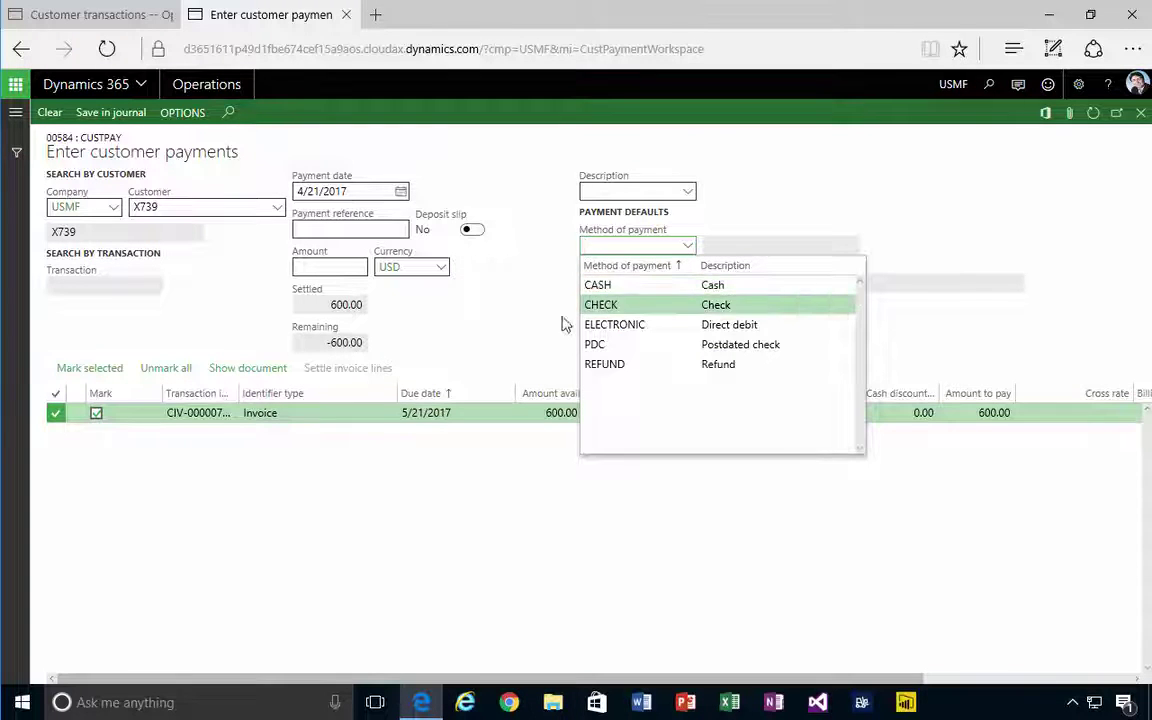
pyautogui.click(327, 266)
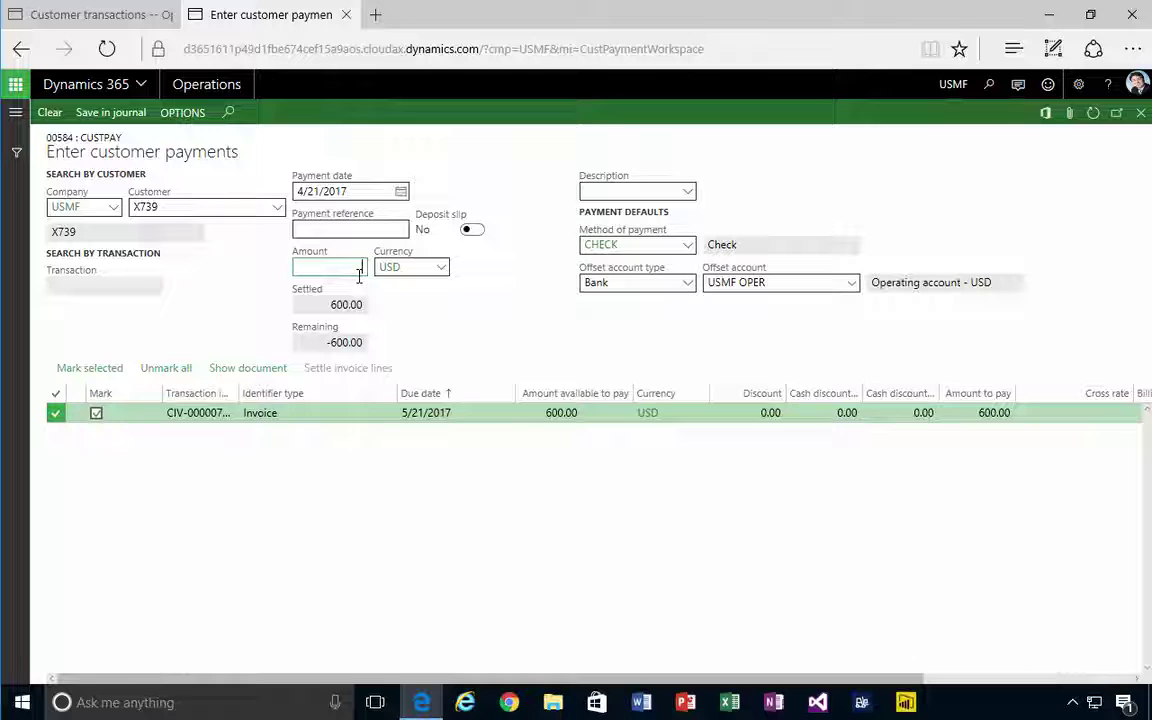
pyautogui.write('550')
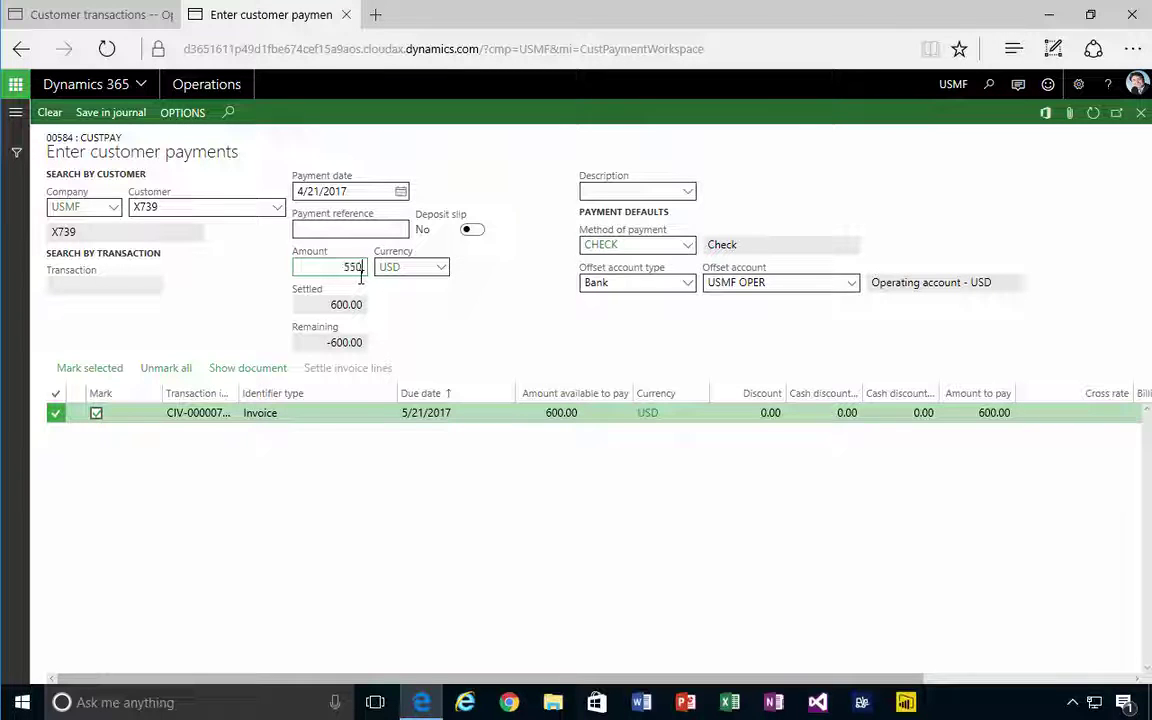
pyautogui.press('Tab')
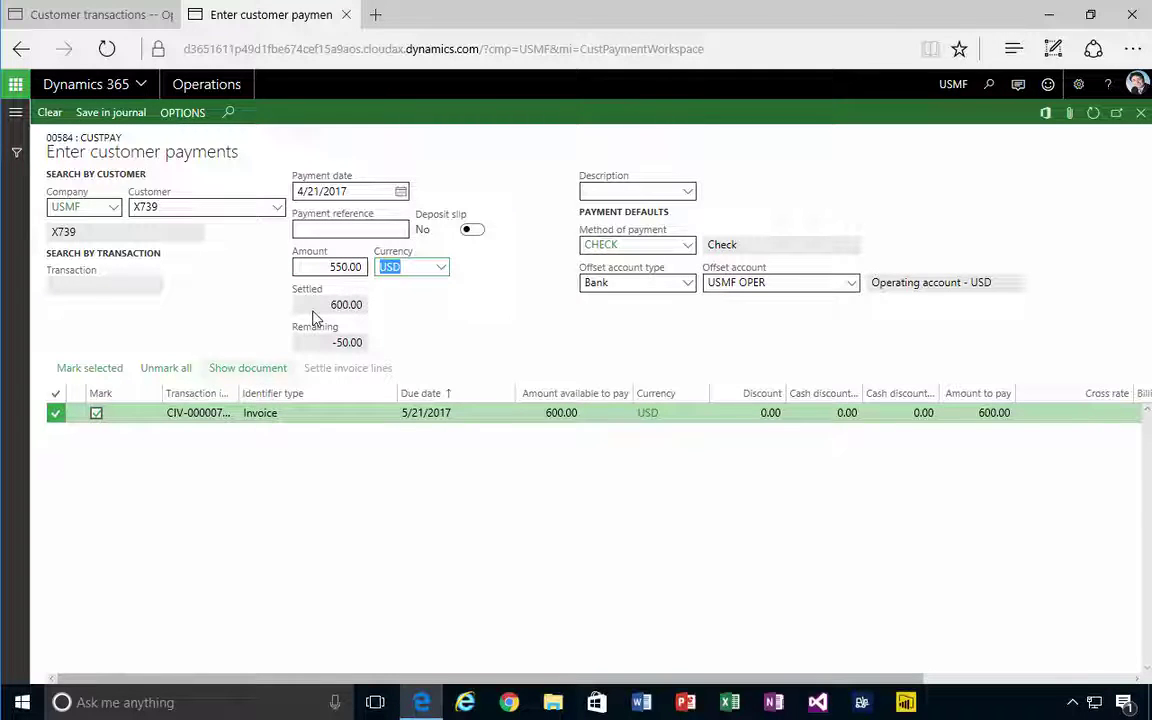
pyautogui.click(335, 266)
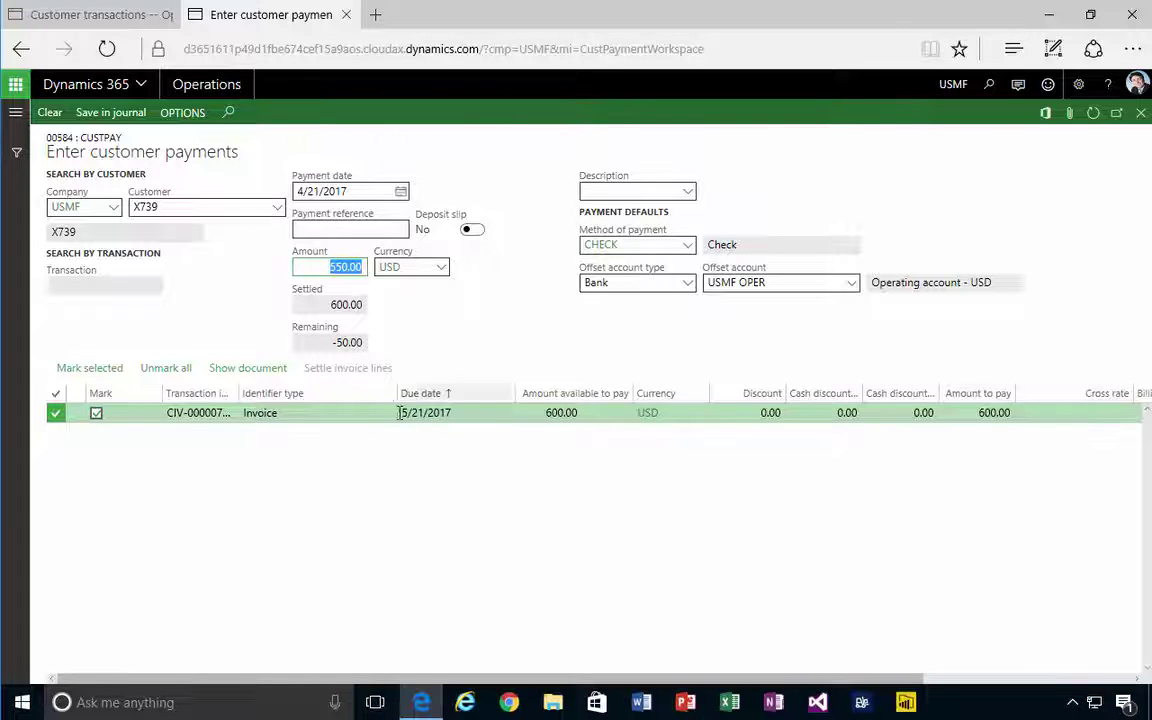
pyautogui.moveTo(304, 305)
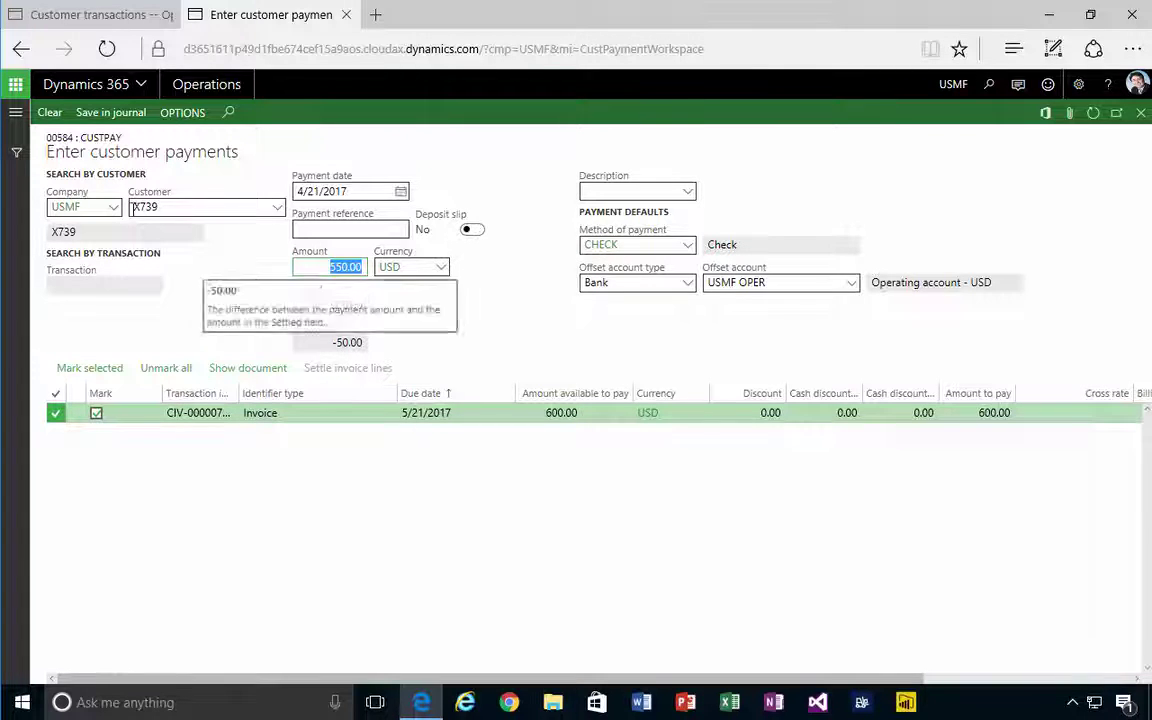
pyautogui.click(96, 118)
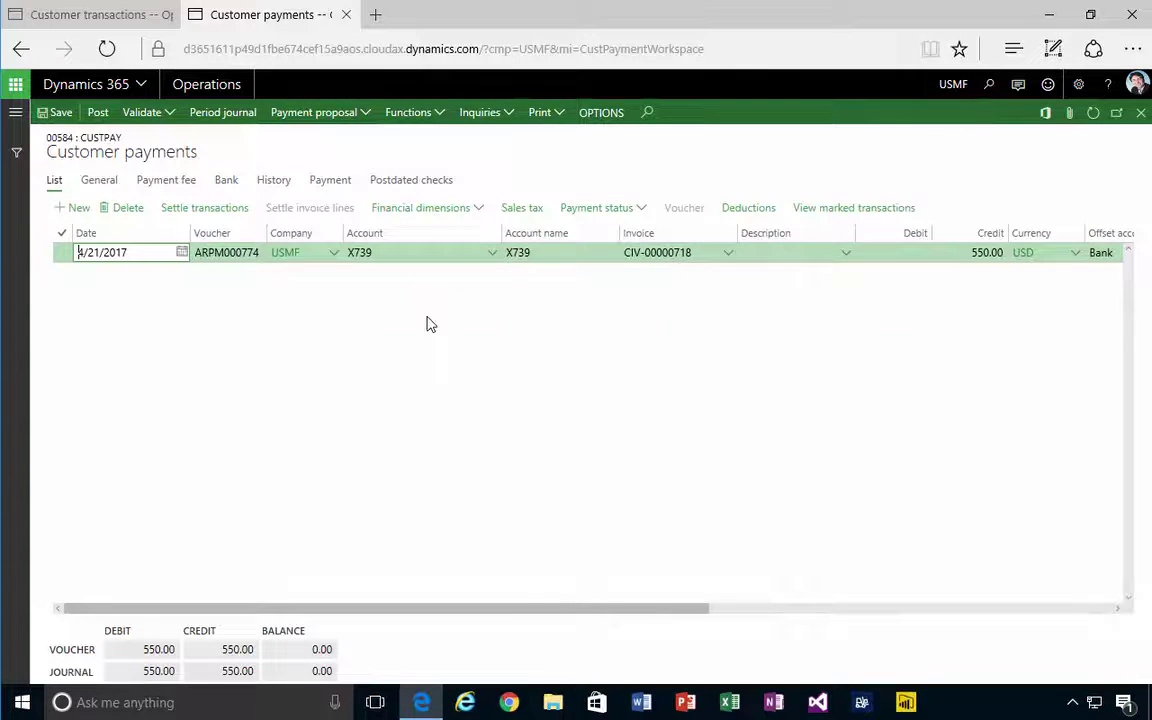
# Open the deductions for the payment line and add a new deduction of type Promotion
pyautogui.click(759, 222)
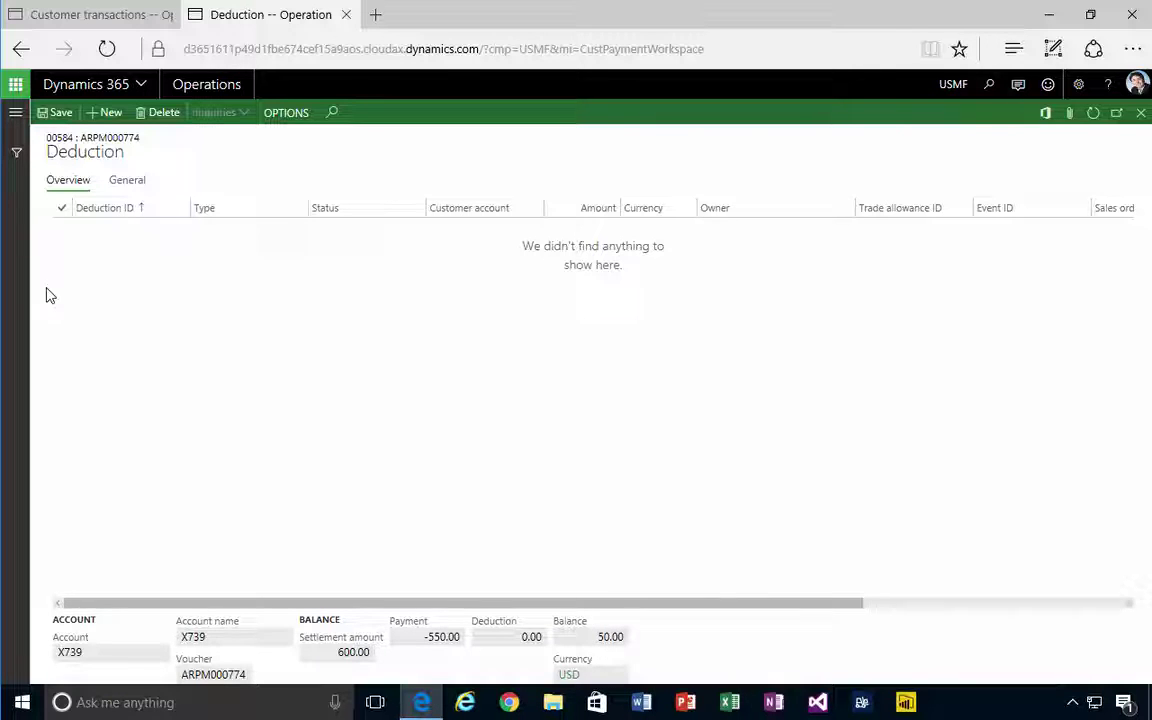
pyautogui.click(105, 113)
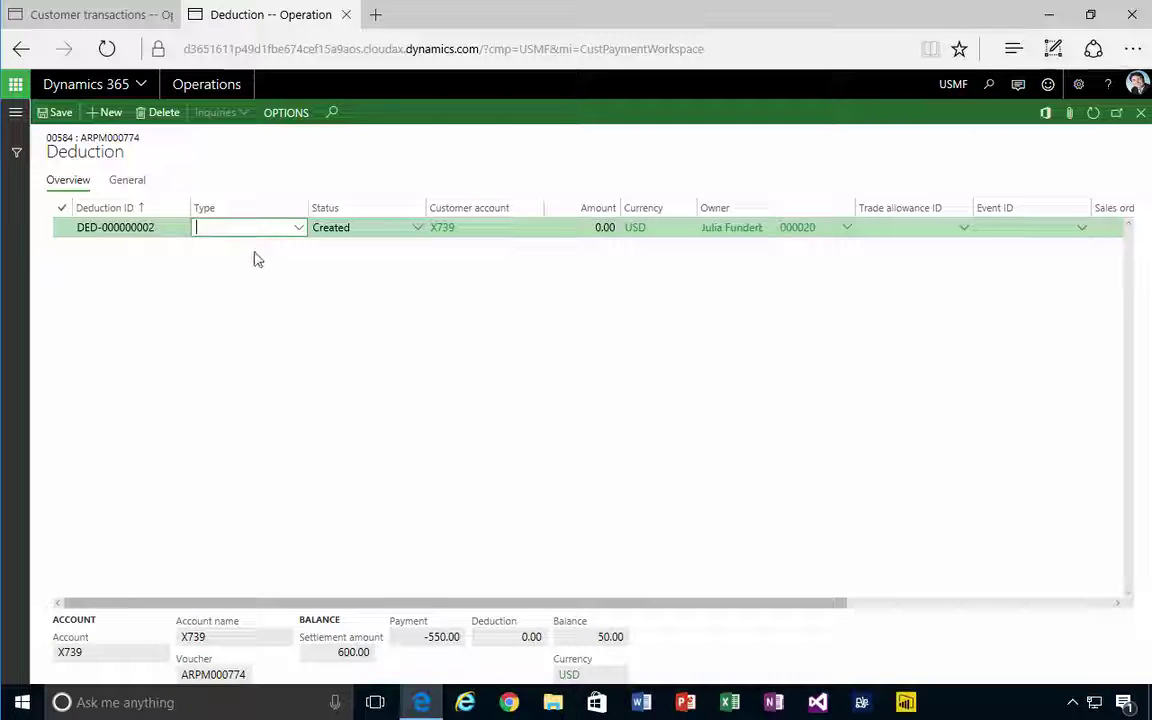
pyautogui.click(298, 229)
pyautogui.click(299, 232)
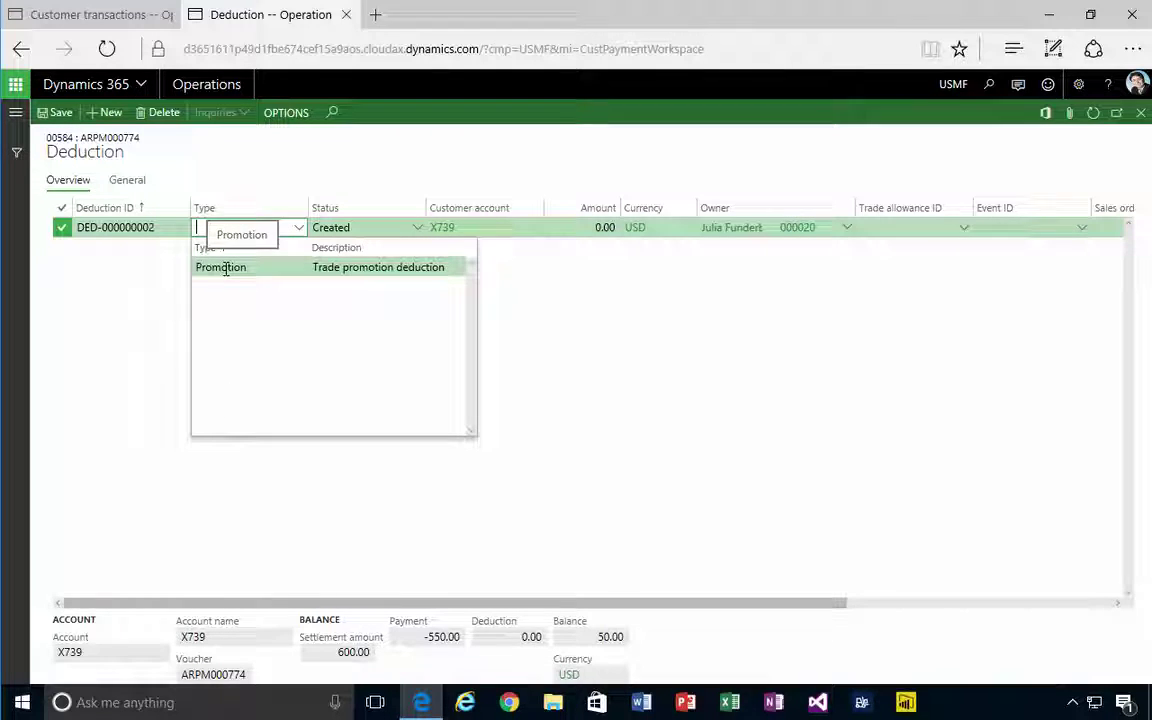
pyautogui.click(221, 268)
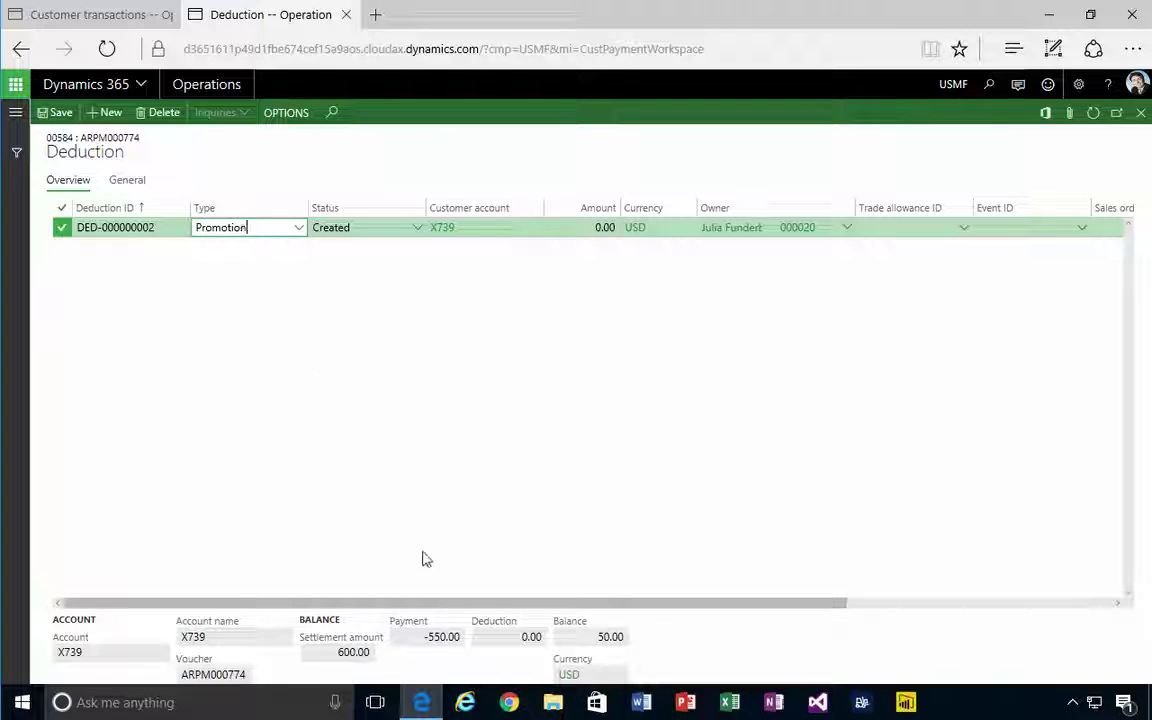
# Set the amount of the promotion deduction to 50
pyautogui.moveTo(445, 605); pyautogui.dragTo(450, 608)
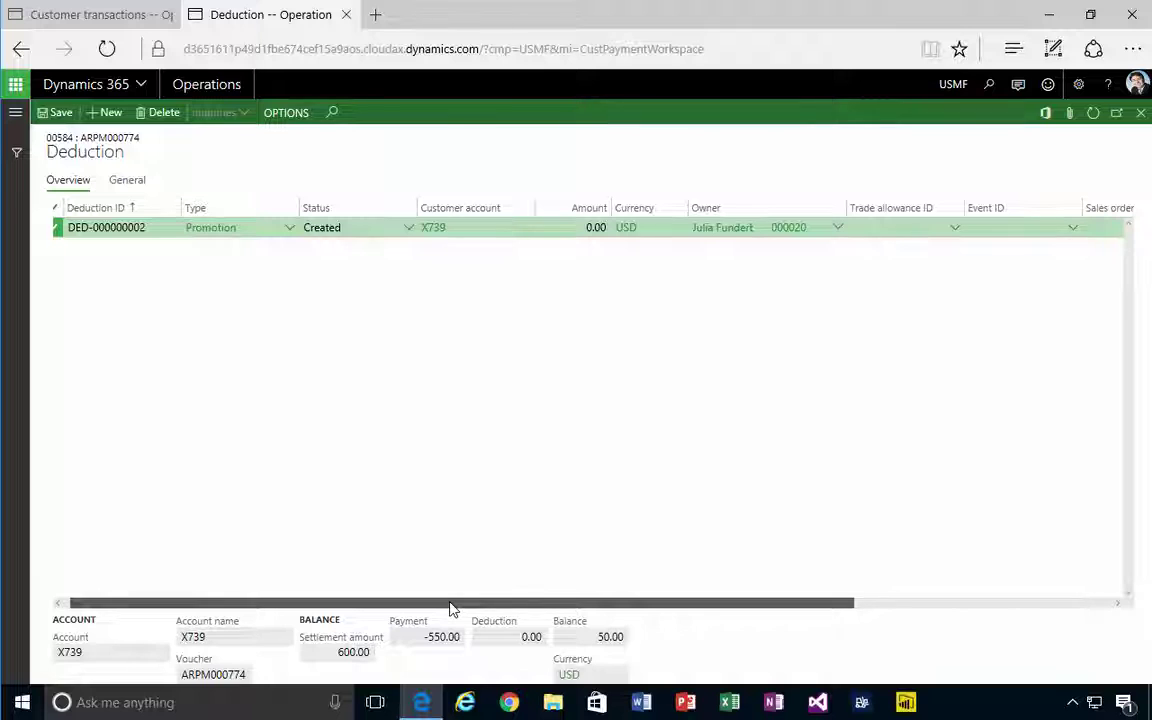
pyautogui.moveTo(450, 608); pyautogui.dragTo(466, 612)
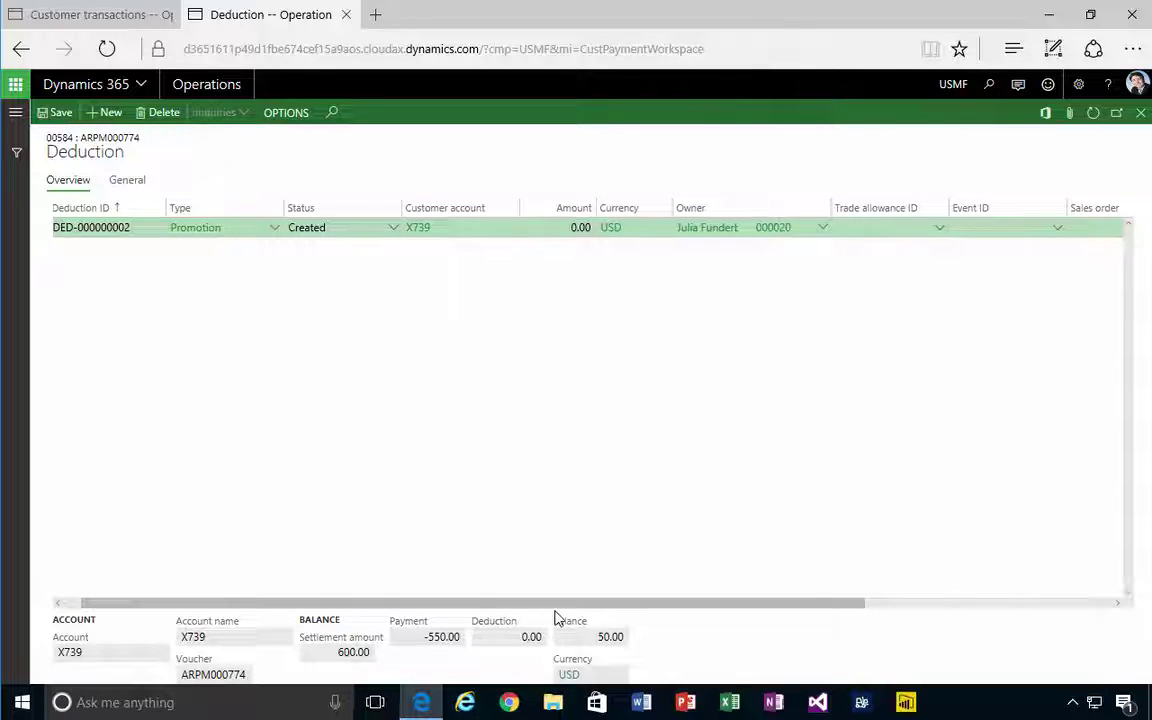
pyautogui.moveTo(575, 608); pyautogui.dragTo(749, 612)
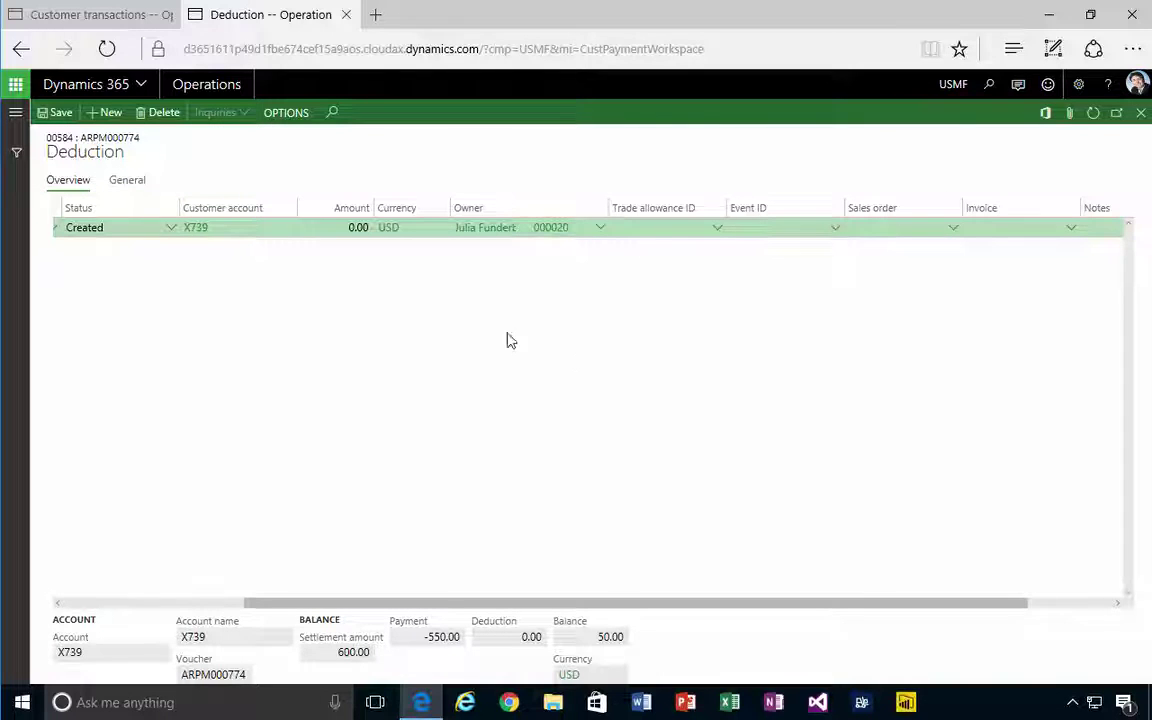
pyautogui.click(335, 226)
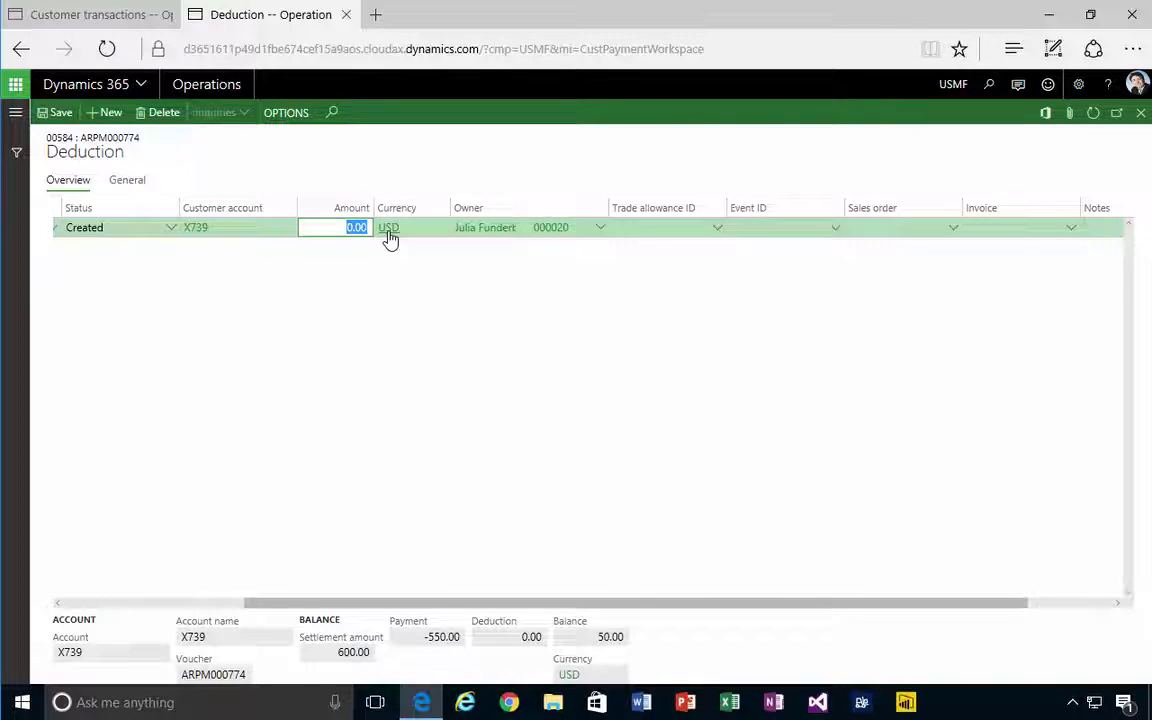
pyautogui.write('50')
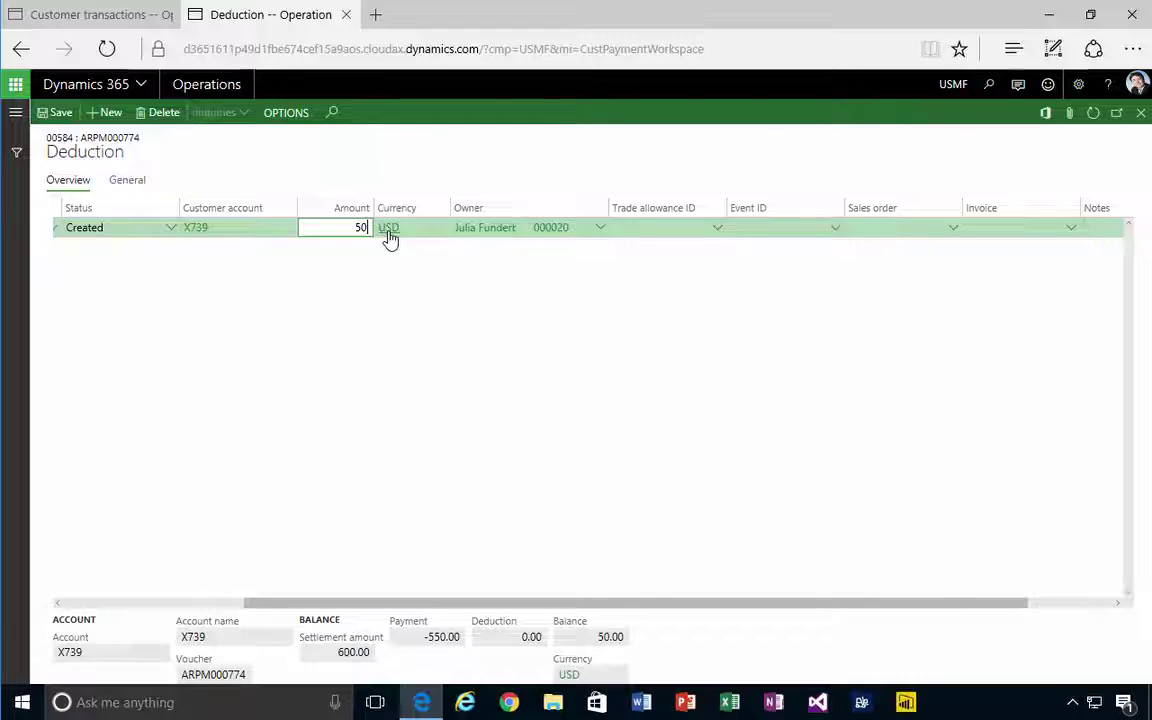
pyautogui.press('Tab')
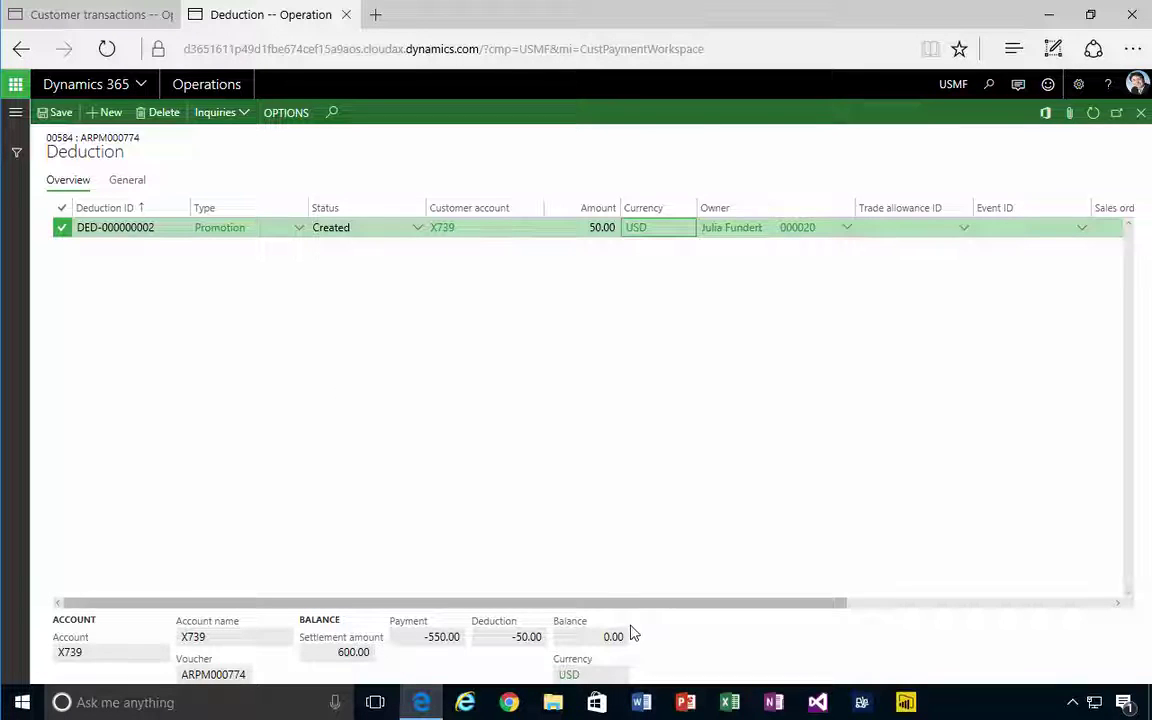
# Close the deduction form and post the customer payment journal
pyautogui.click(1140, 113)
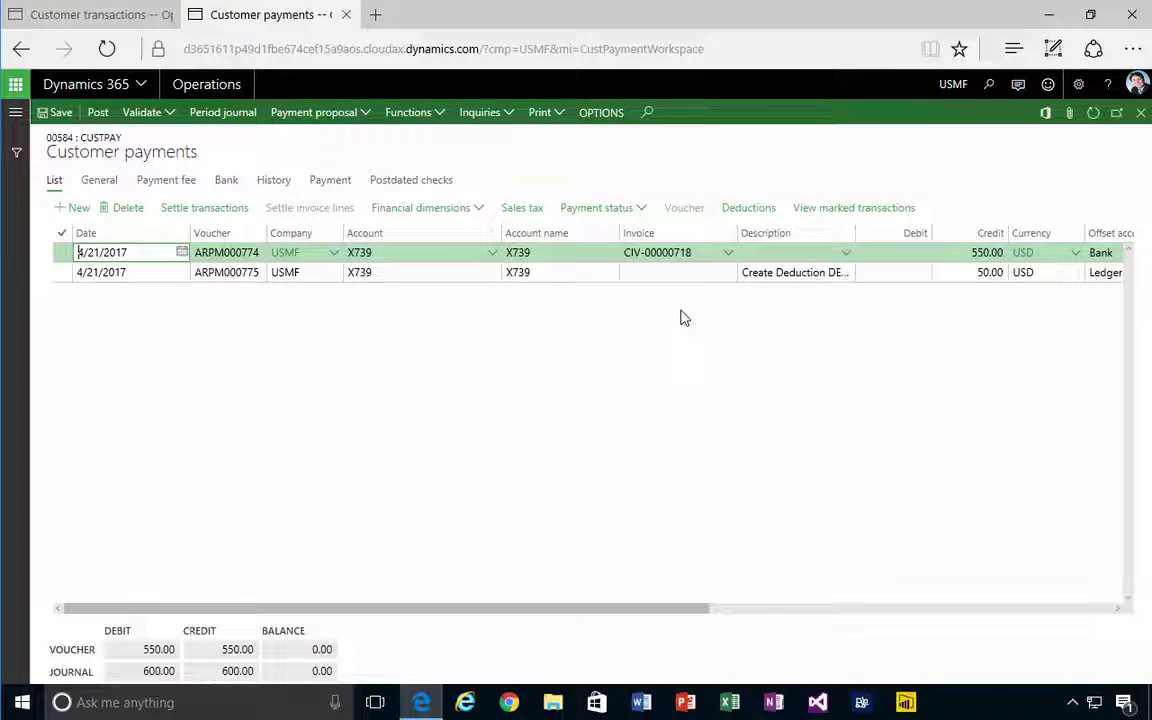
pyautogui.click(97, 112)
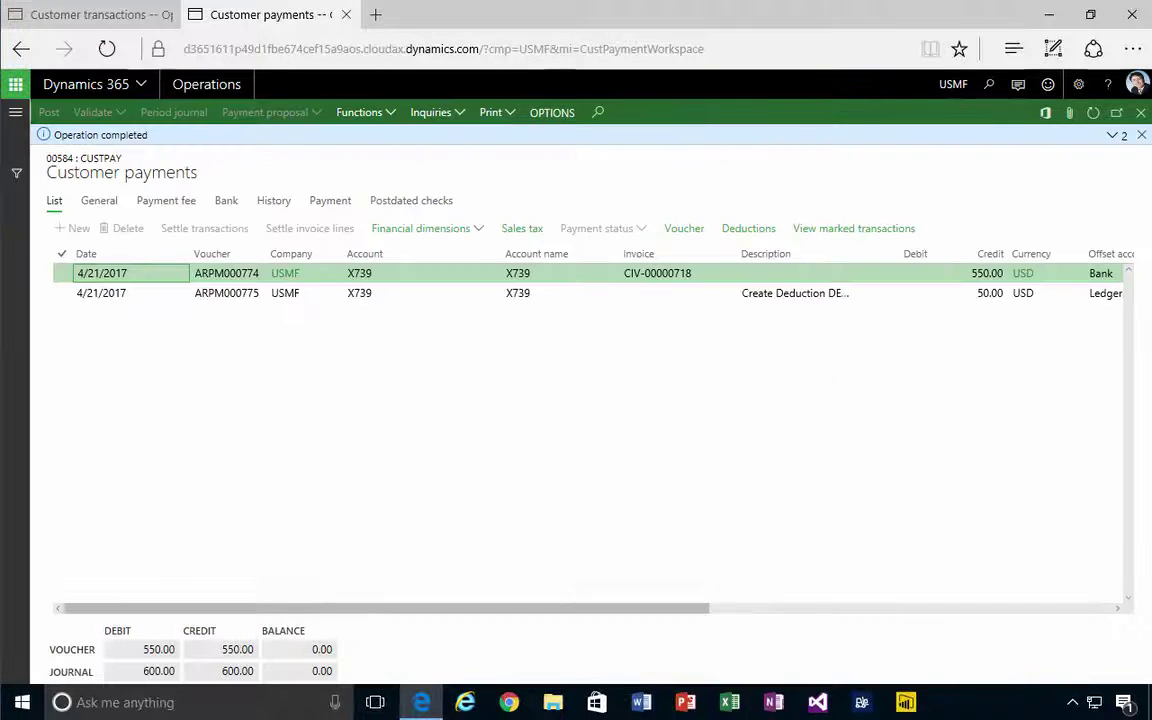
# Refresh the customer's transactions list and examine the posted payment, the deduction payment line and the settled sales order invoice
pyautogui.click(88, 15)
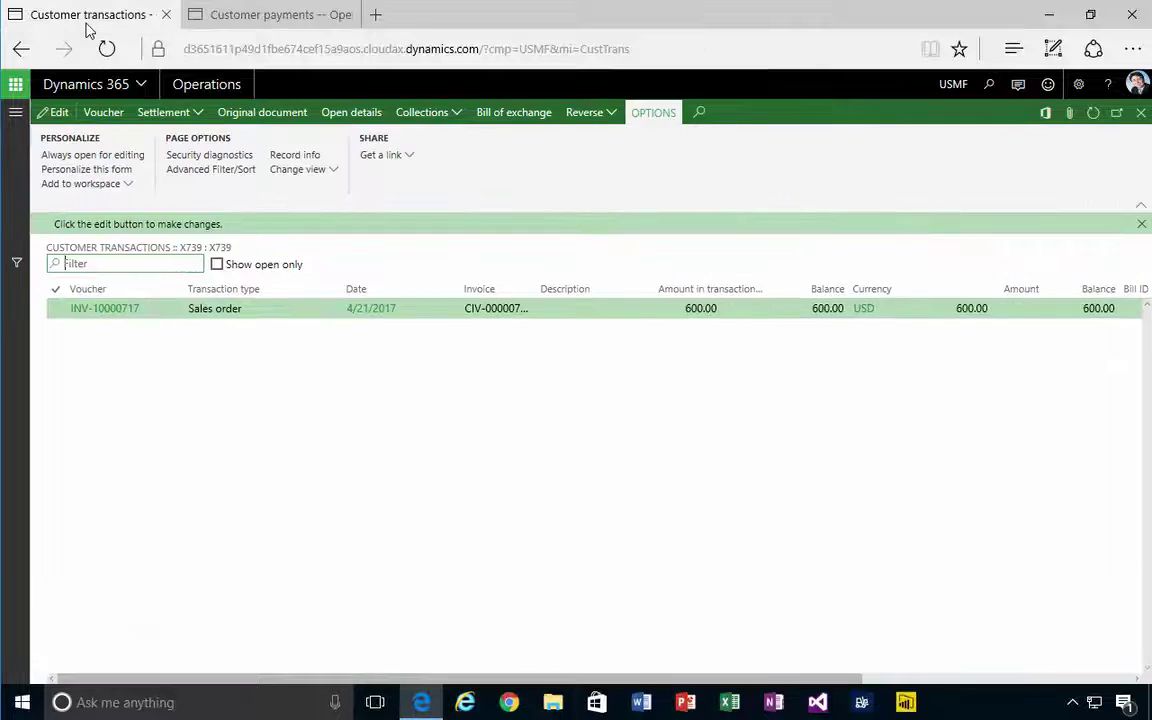
pyautogui.click(1094, 115)
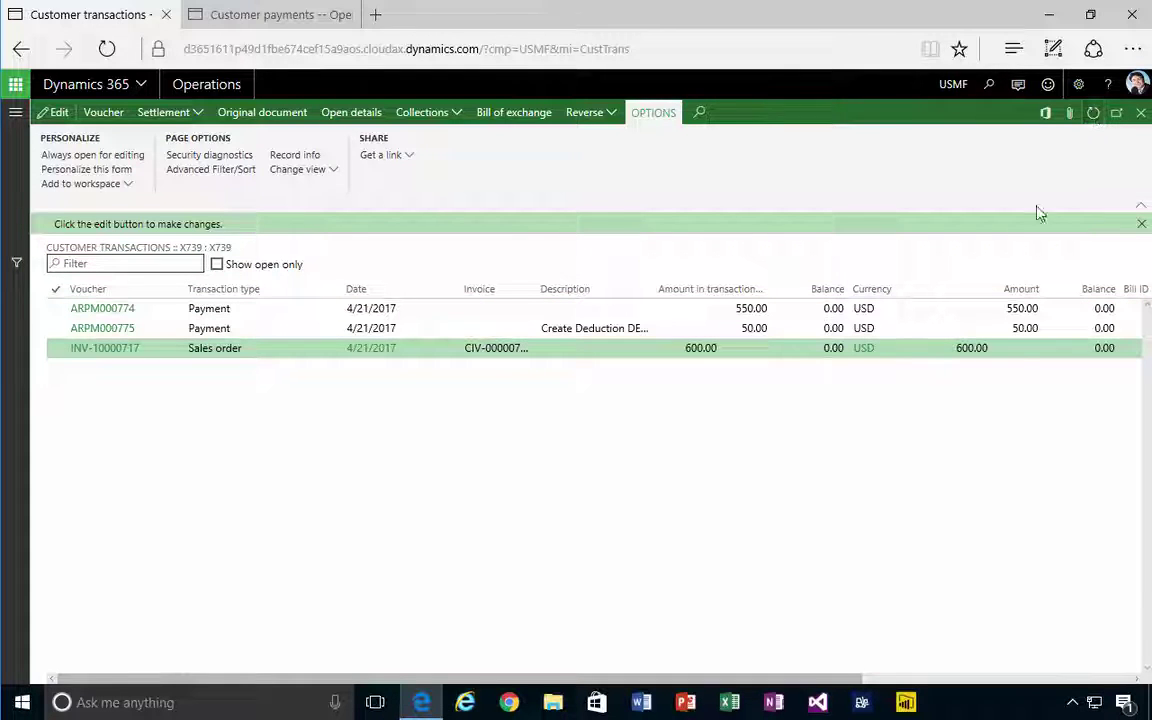
pyautogui.click(353, 358)
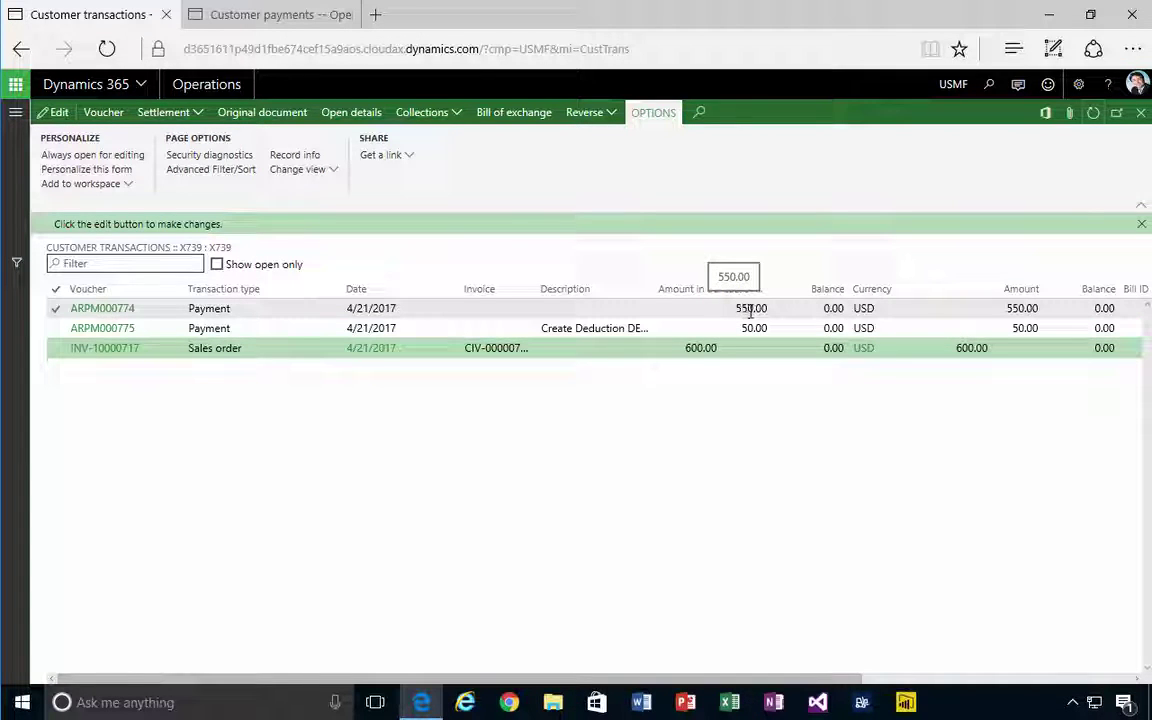
pyautogui.click(638, 328)
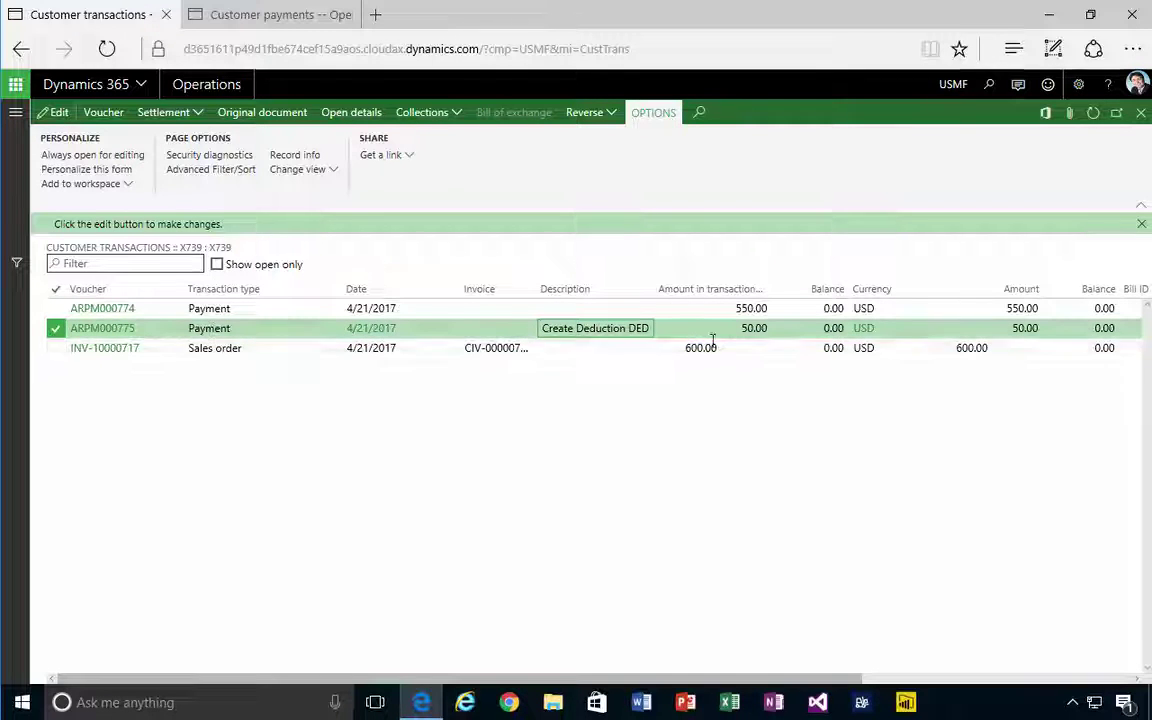
pyautogui.click(738, 328)
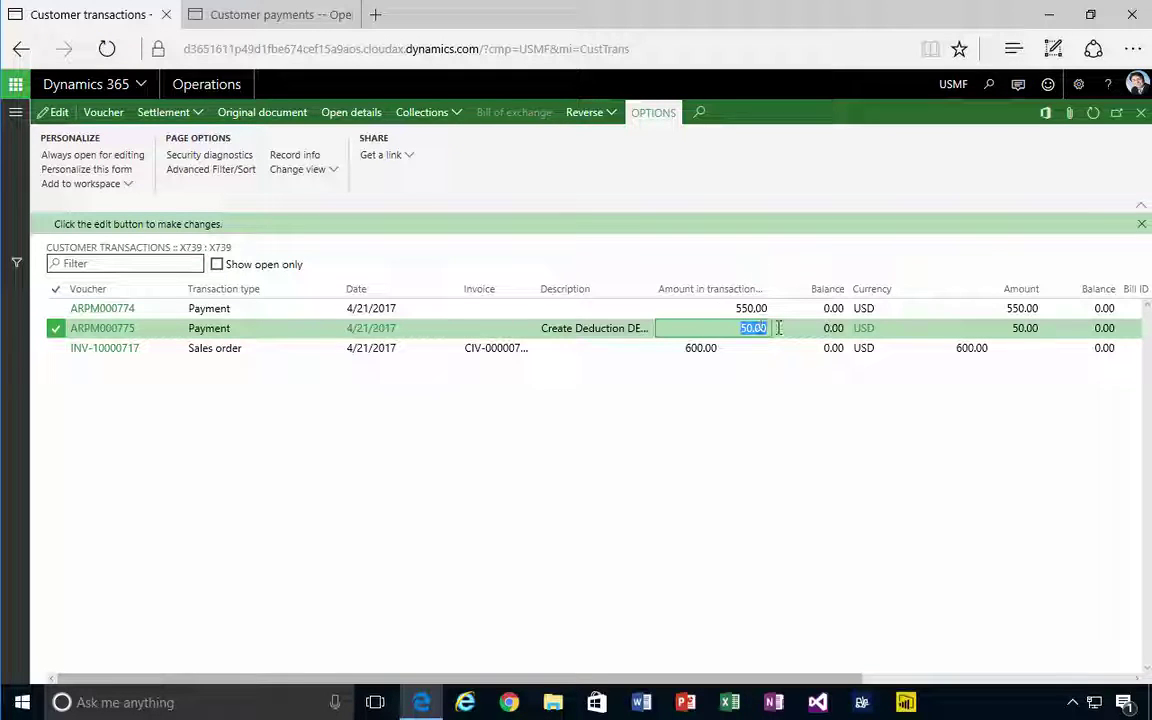
pyautogui.click(758, 393)
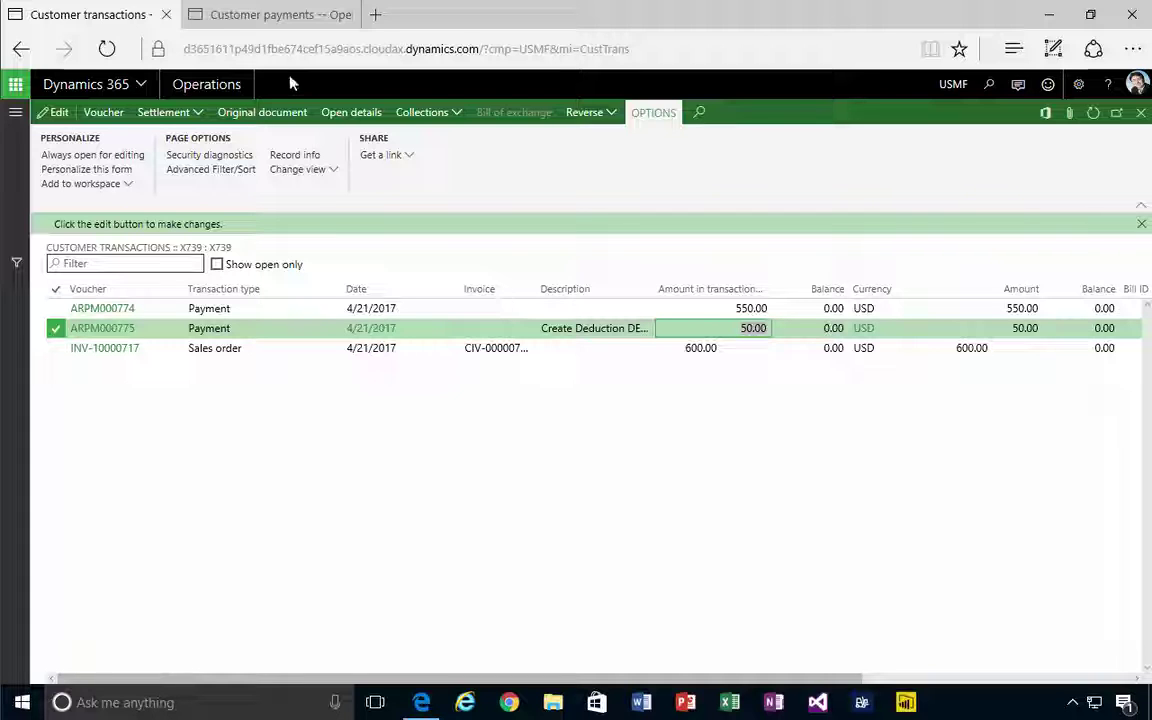
# Leave the customer payments journal and open the Deduction workbench from the Sales and marketing module's trade allowances
pyautogui.click(248, 14)
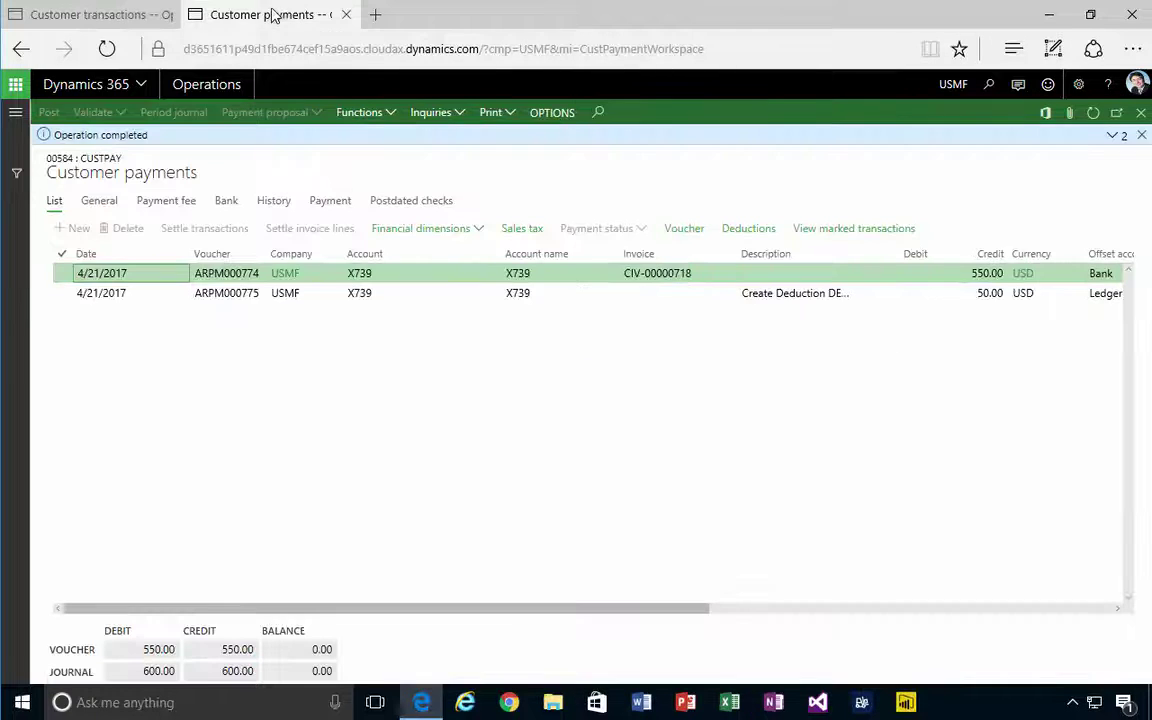
pyautogui.click(15, 112)
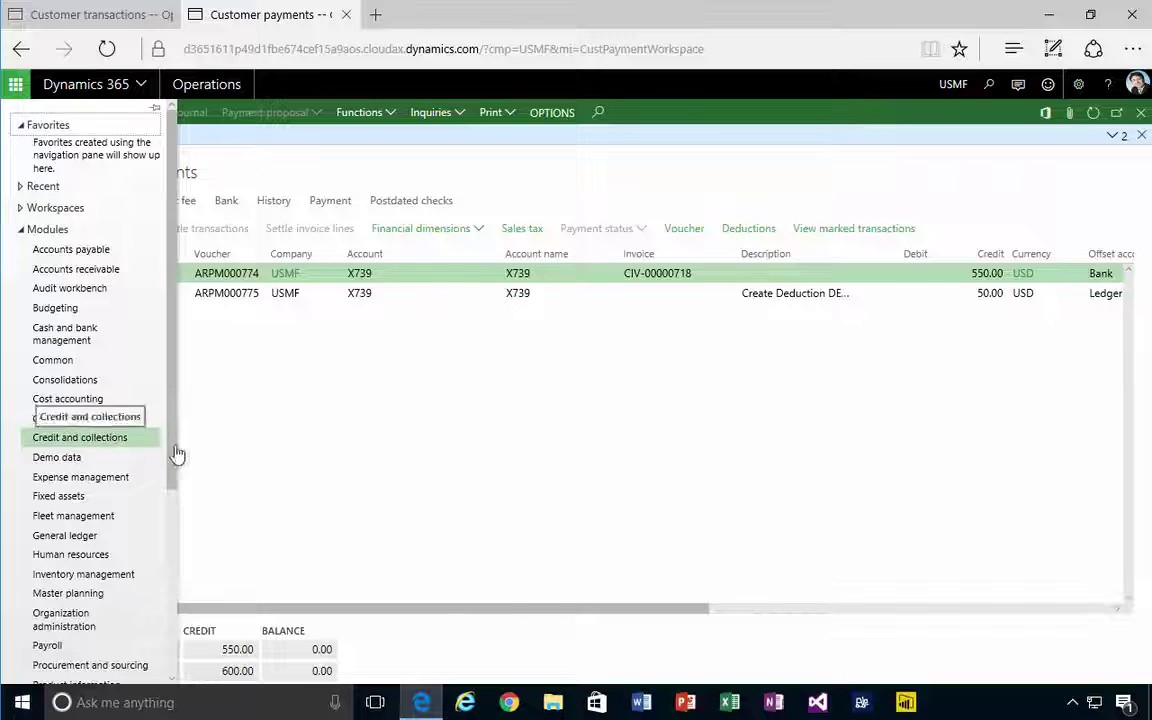
pyautogui.moveTo(177, 458); pyautogui.dragTo(207, 638)
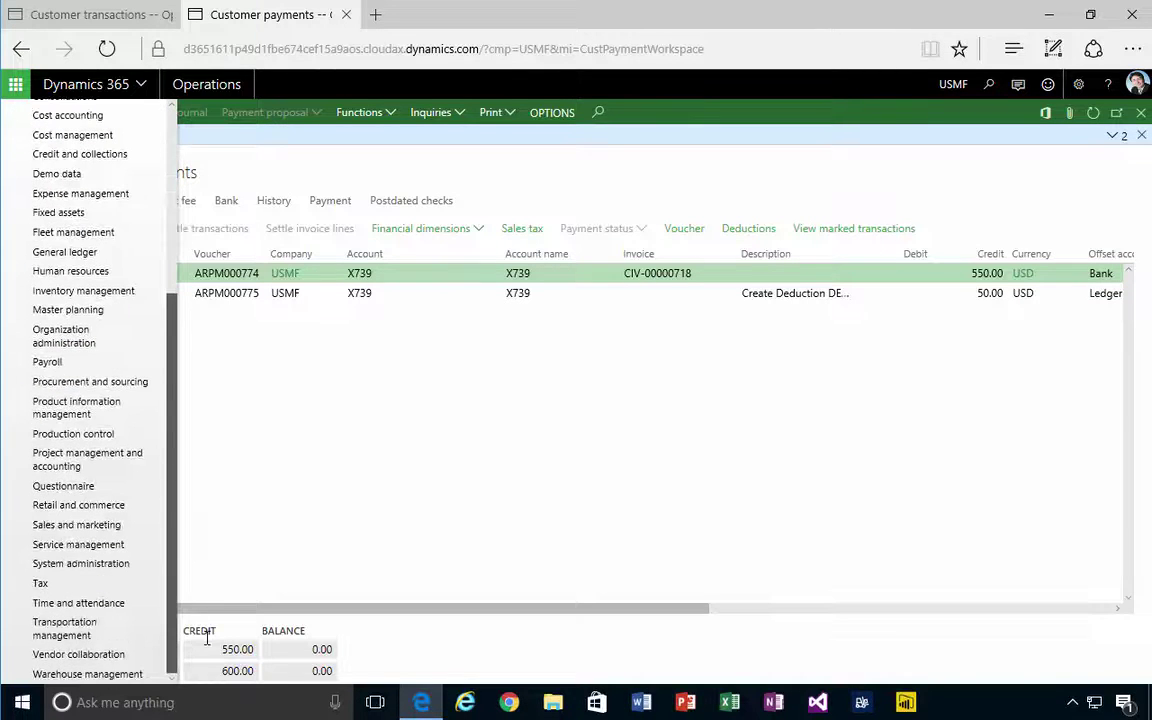
pyautogui.click(96, 530)
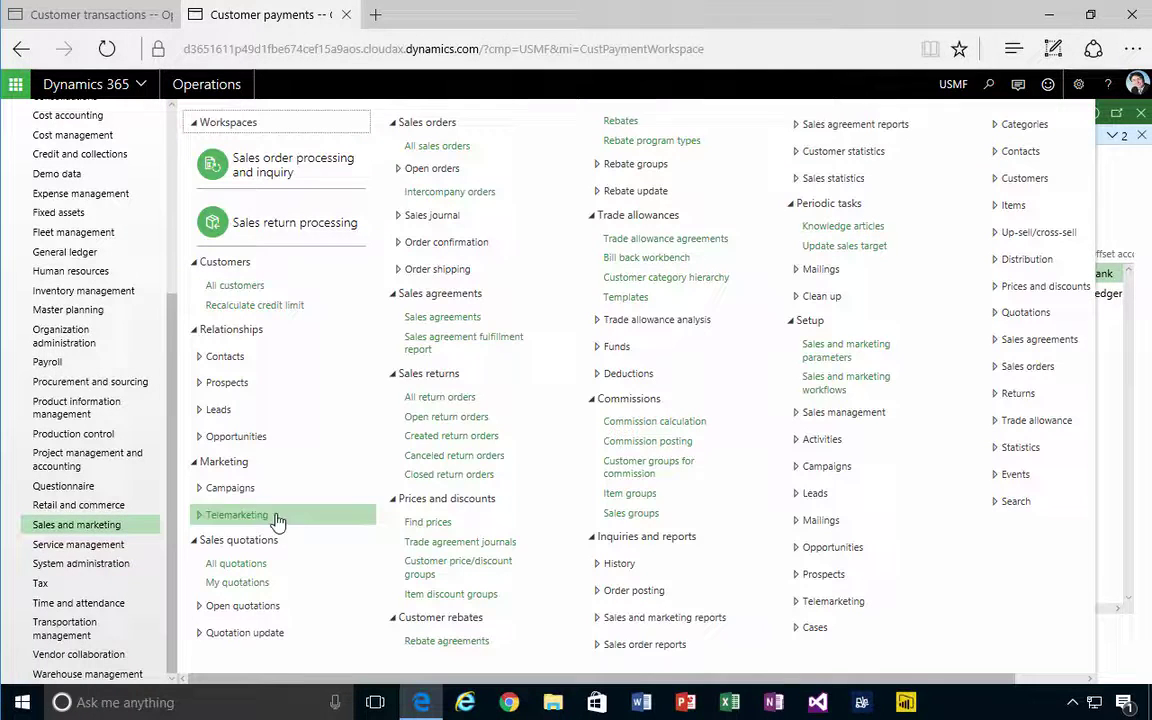
pyautogui.click(598, 378)
pyautogui.click(641, 400)
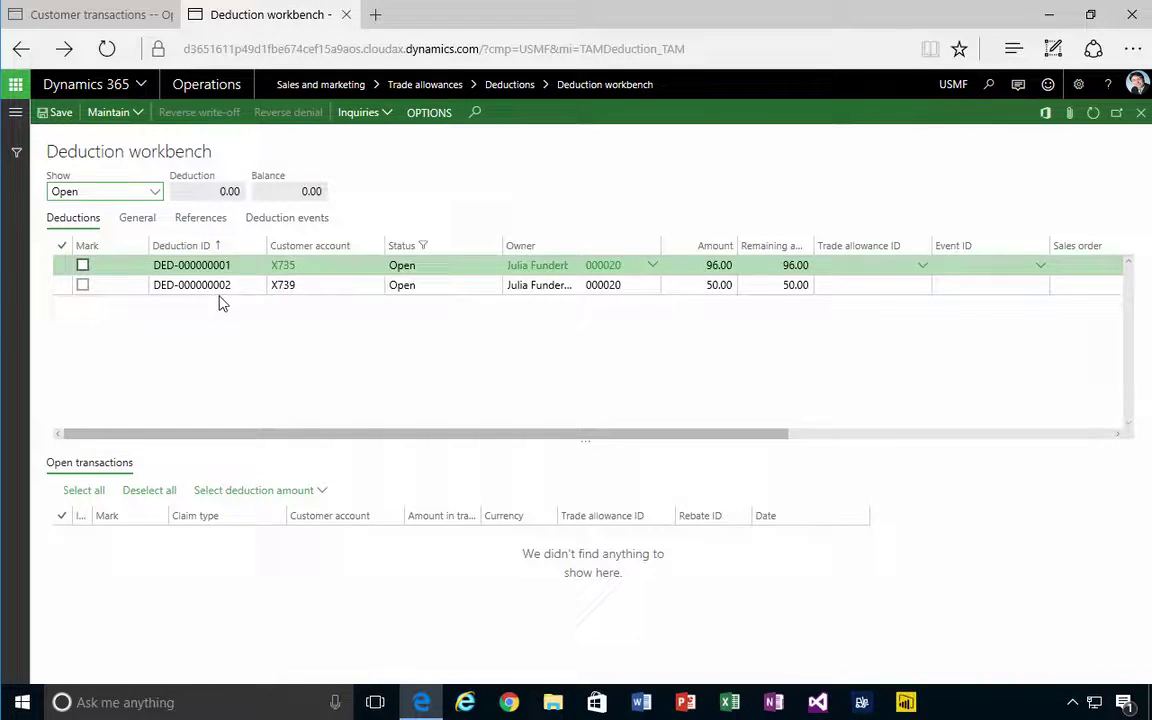
# Select the open 50.00 deduction in the workbench and examine its amount and the available maintenance actions
pyautogui.click(224, 286)
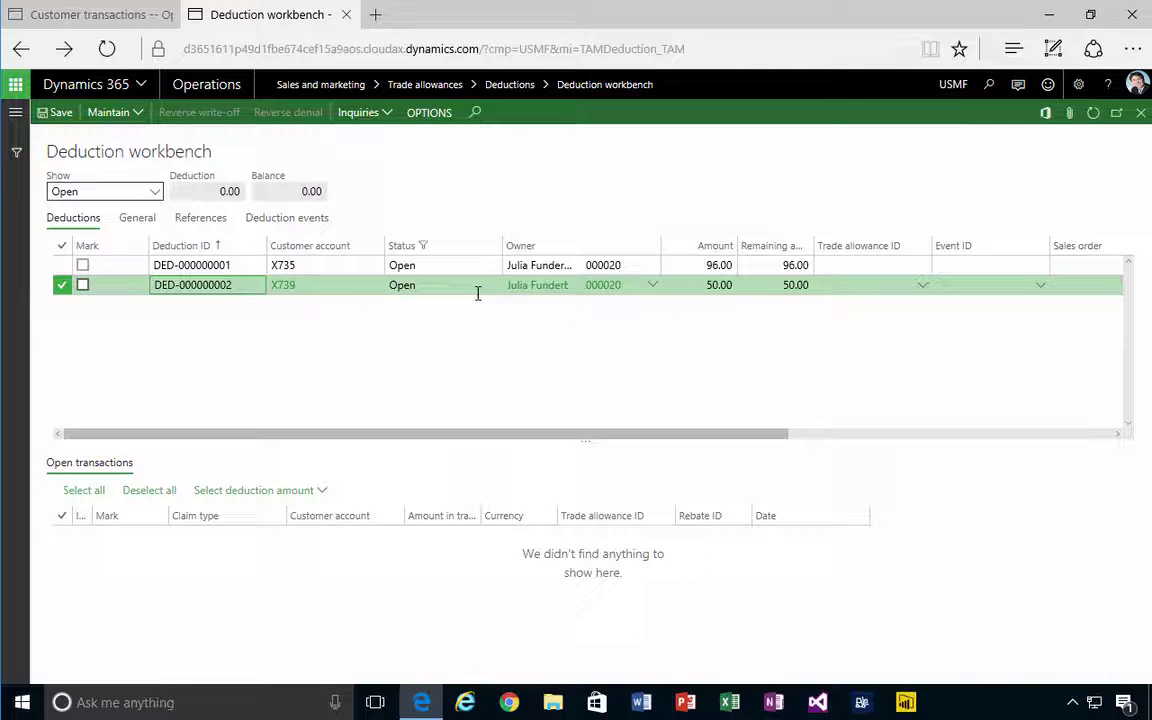
pyautogui.click(710, 288)
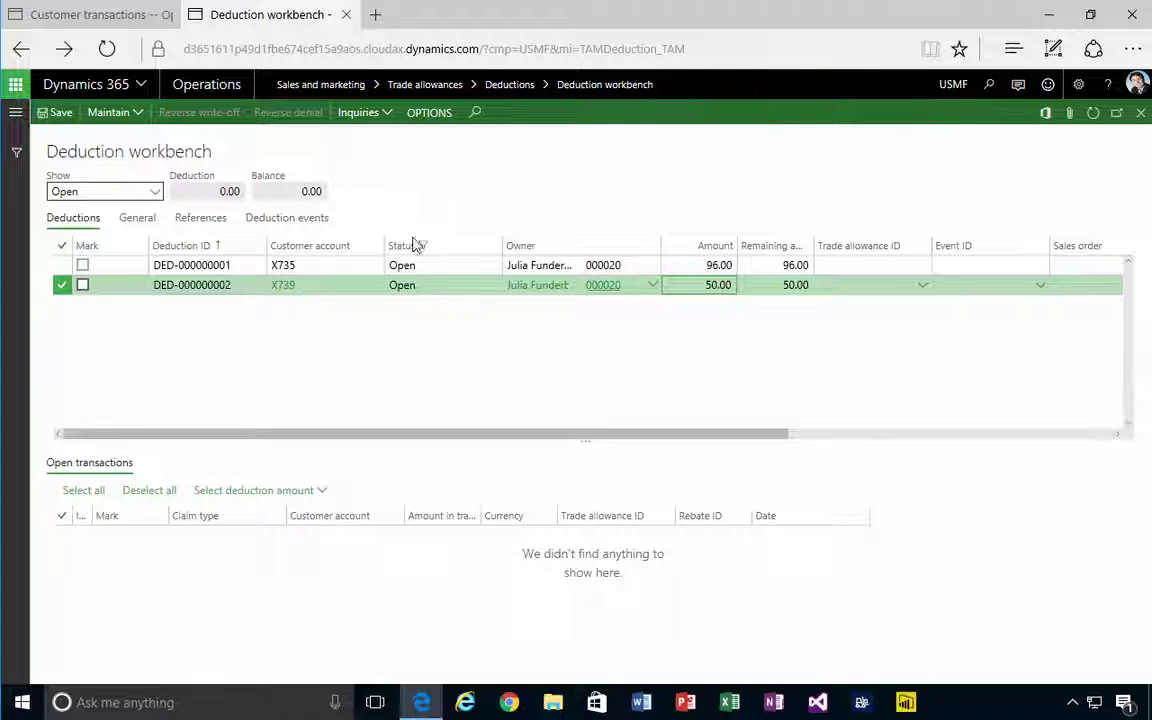
pyautogui.click(140, 116)
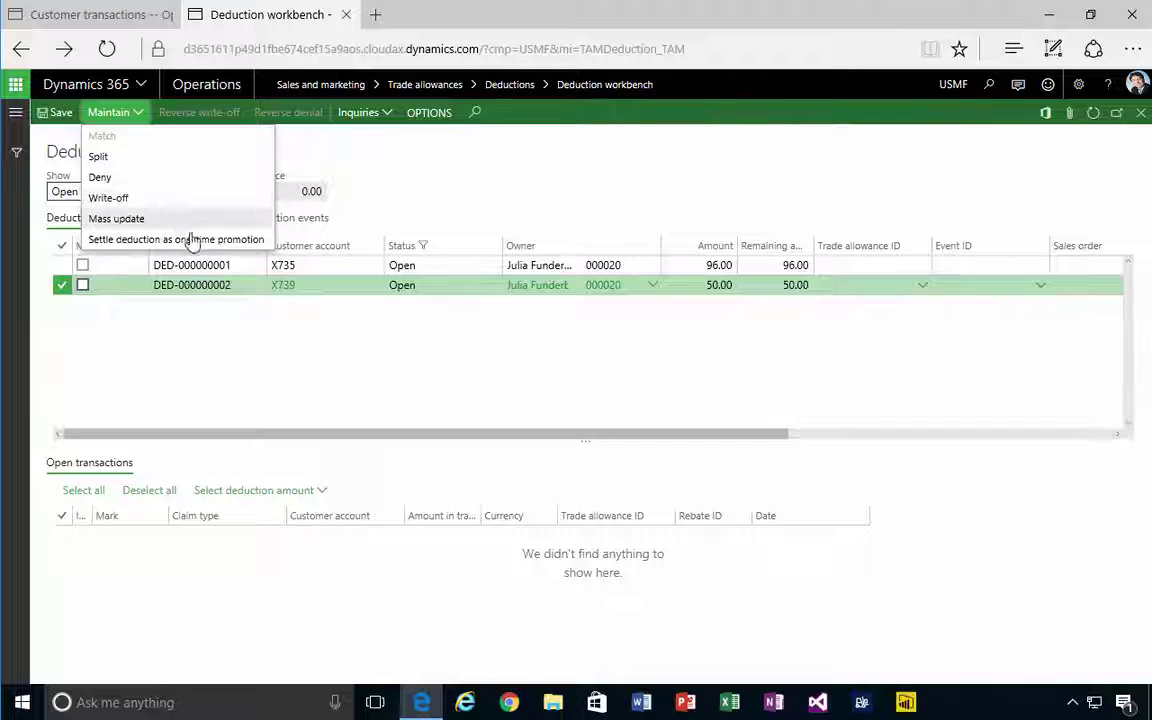
pyautogui.click(197, 284)
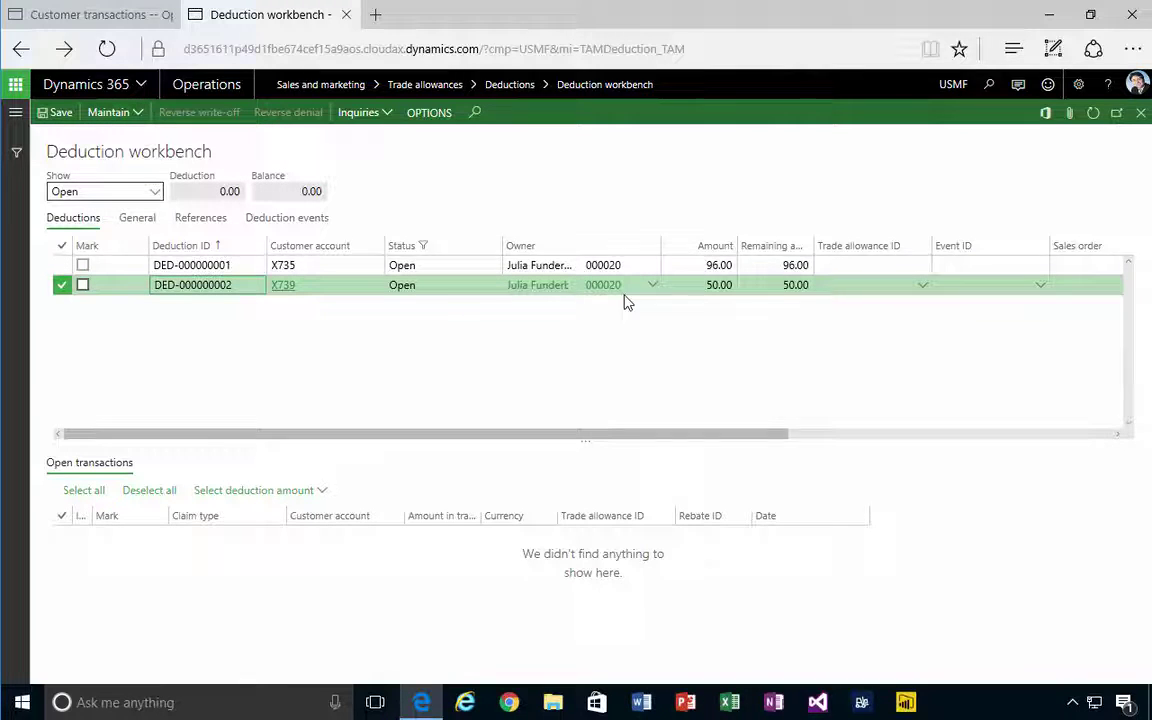